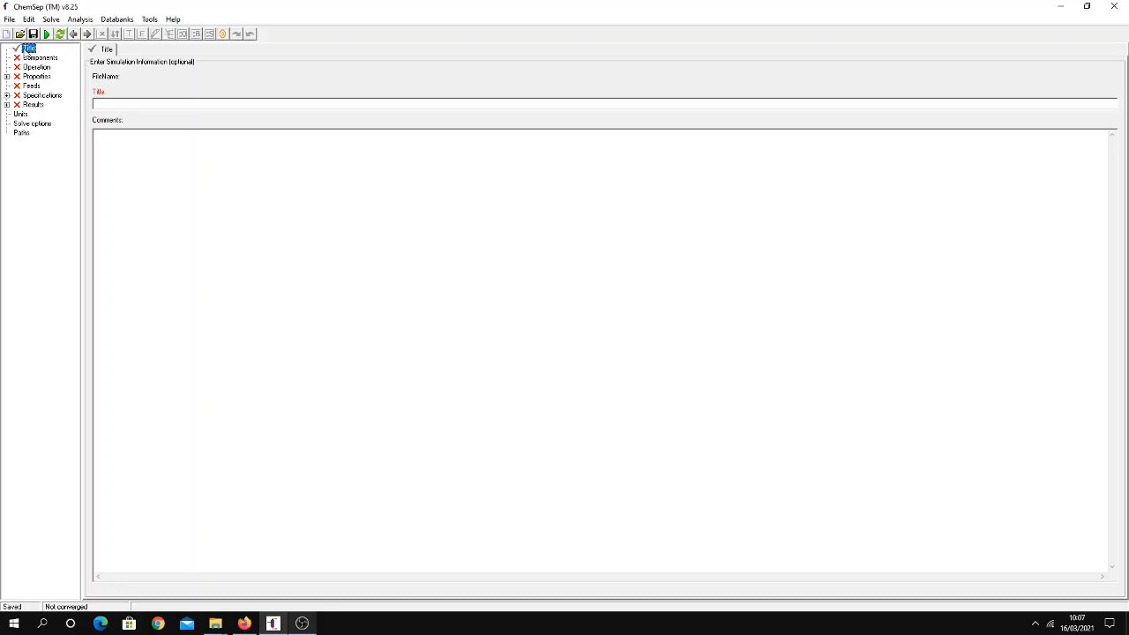
- Title the simulation exemplo1
left_click(103, 103)
type("exemplo1")
- Find Benzene and Toluene in the component databank and add both to the simulation's selected components
left_click(40, 59)
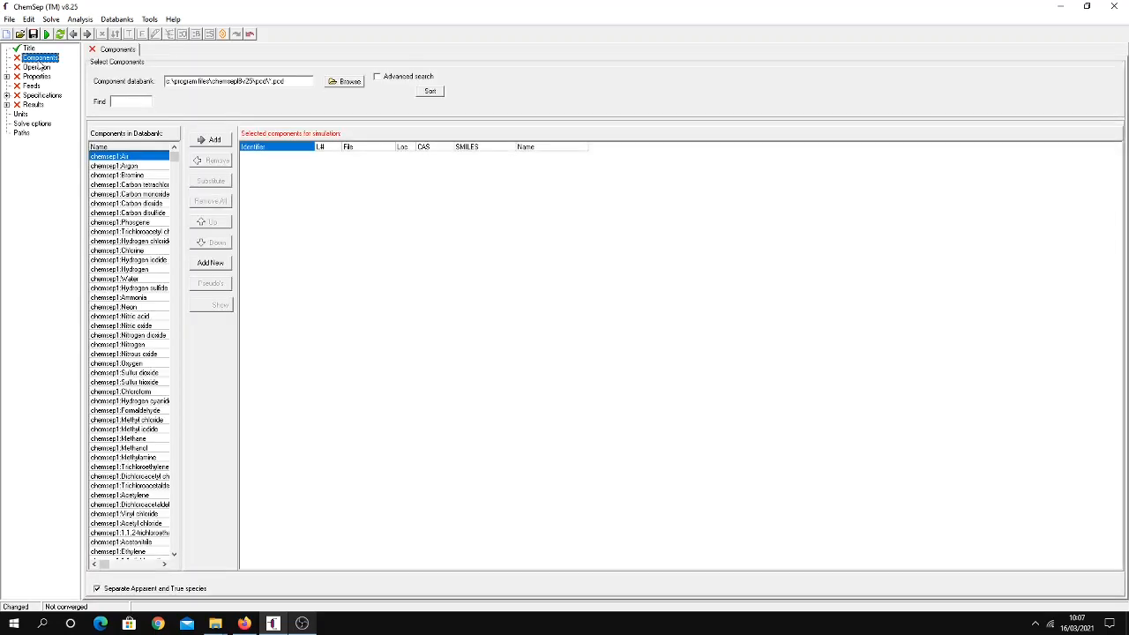
left_click(129, 102)
type("ben")
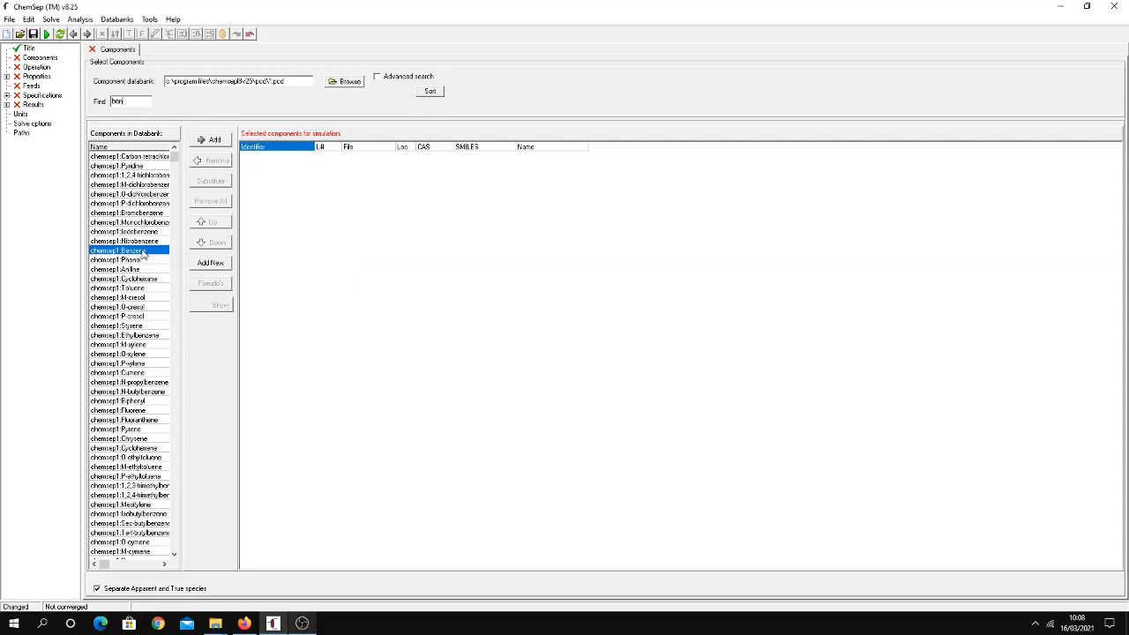
double_click(124, 251)
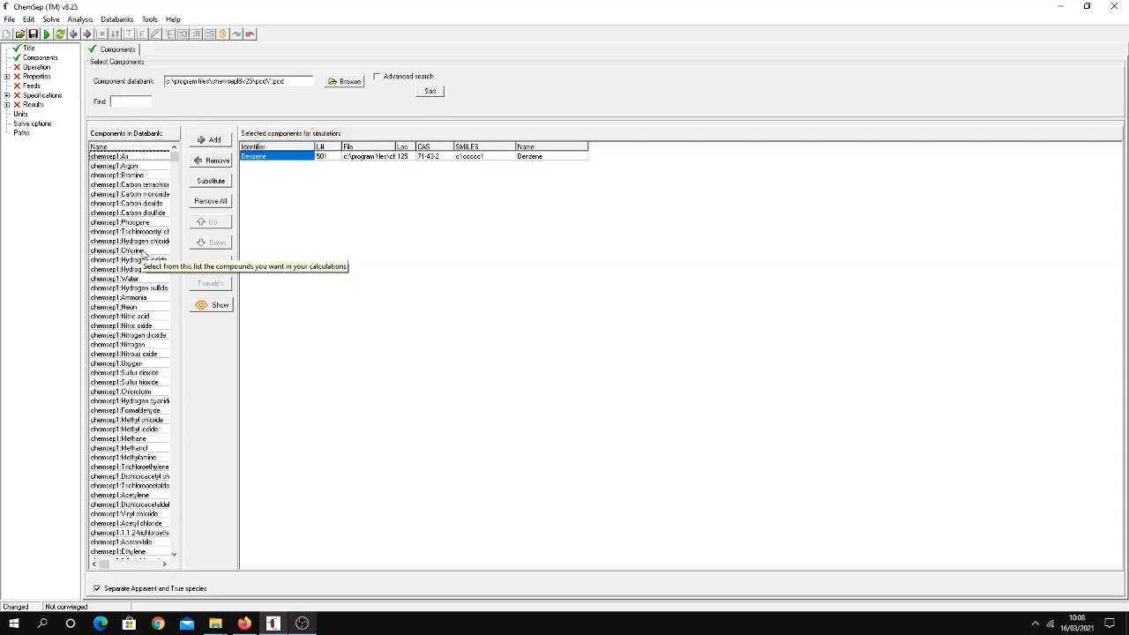
left_click(131, 102)
type("toluene")
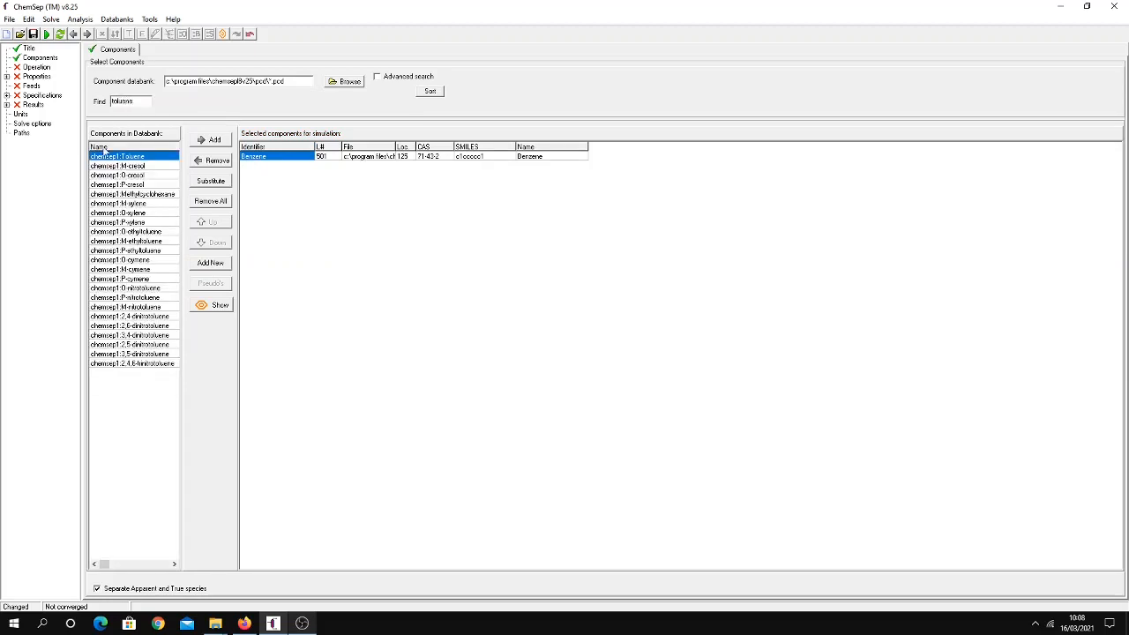
double_click(123, 157)
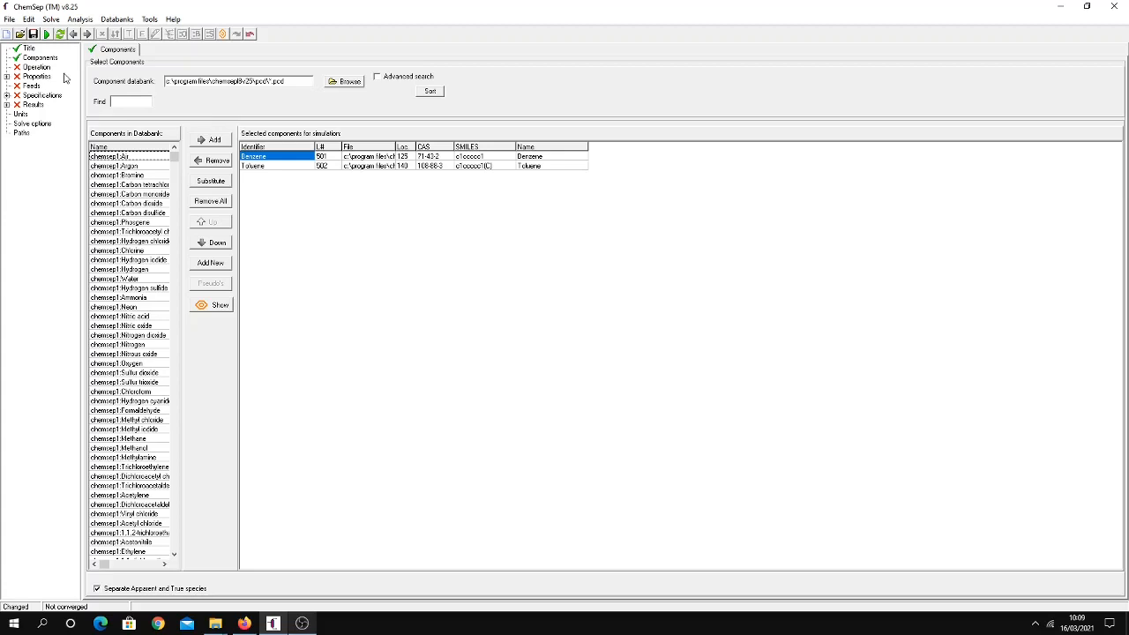
- Set the simulation type to Equilibrium column and choose Simple Distillation as its operation
left_click(34, 68)
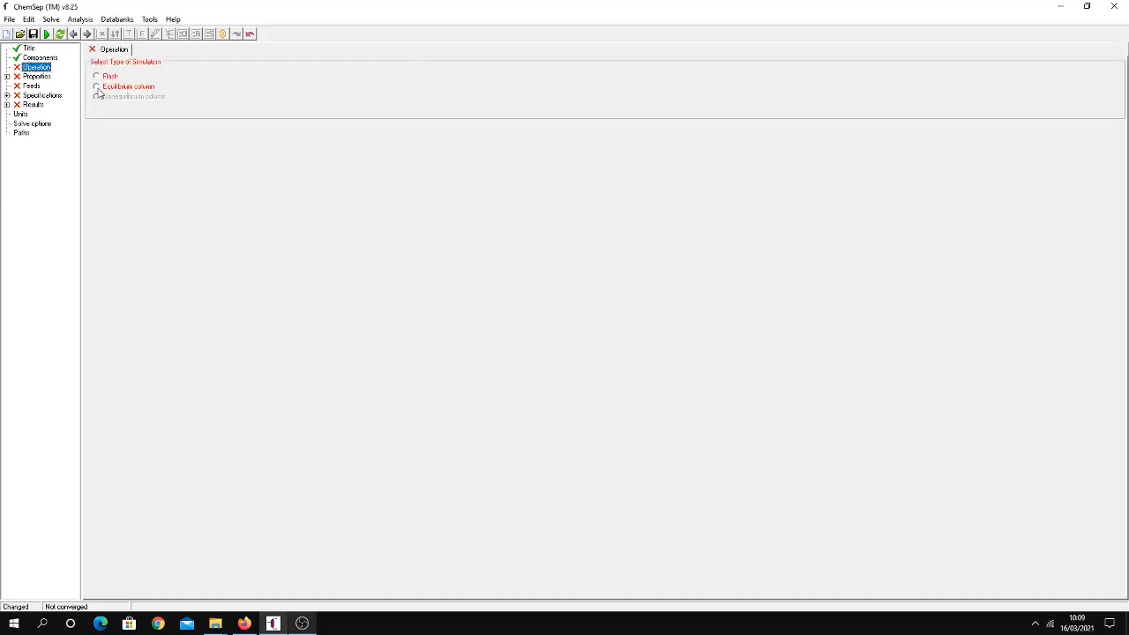
left_click(99, 90)
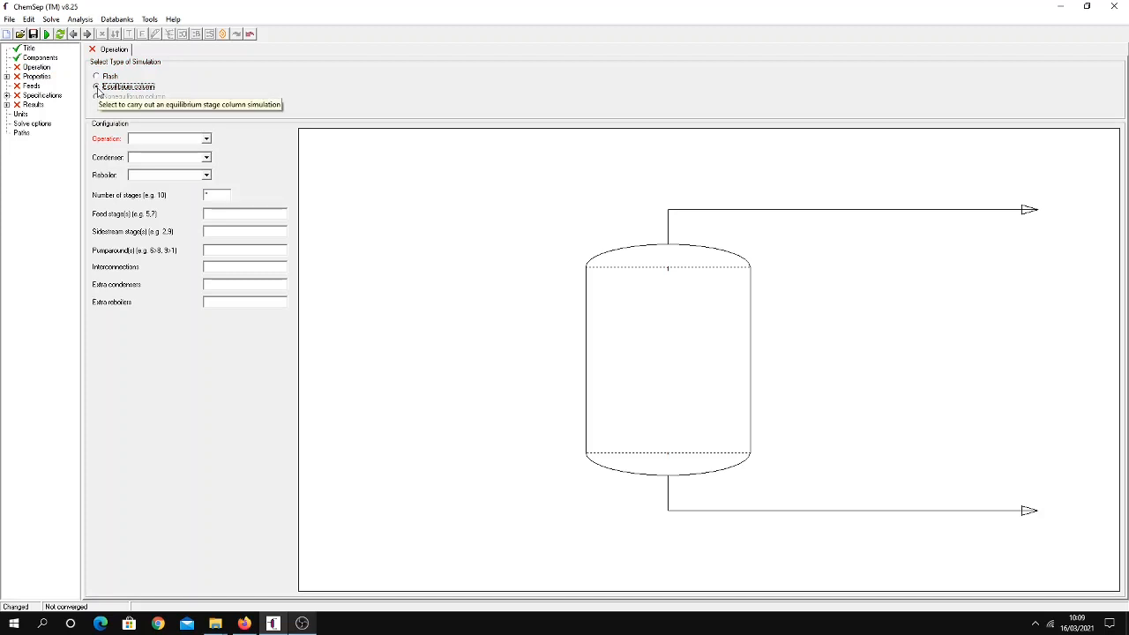
left_click(208, 142)
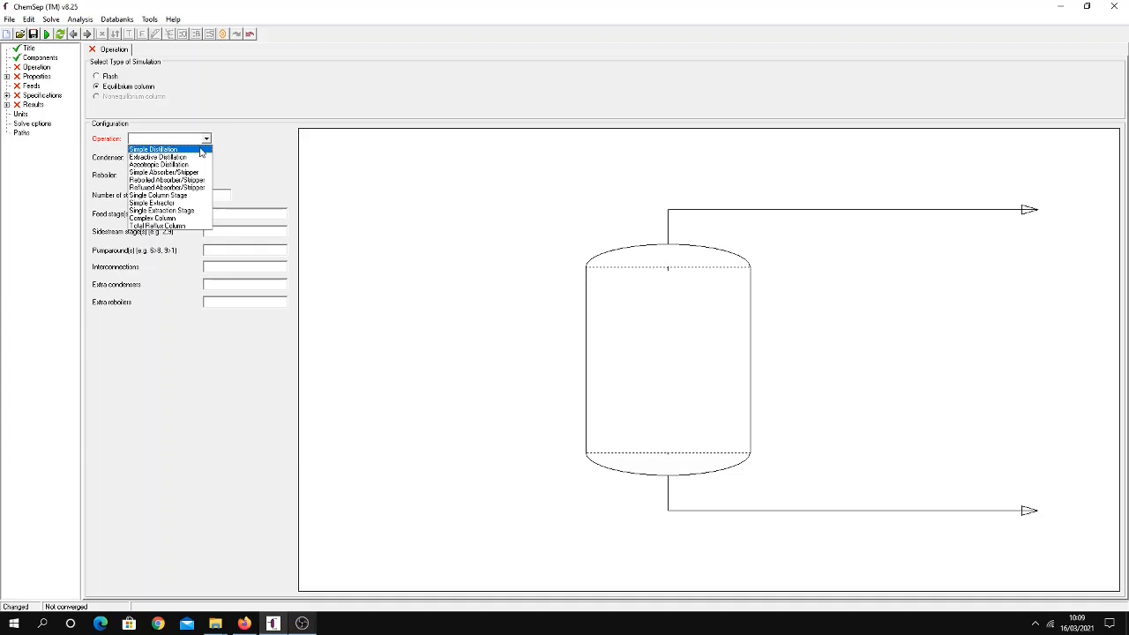
left_click(191, 150)
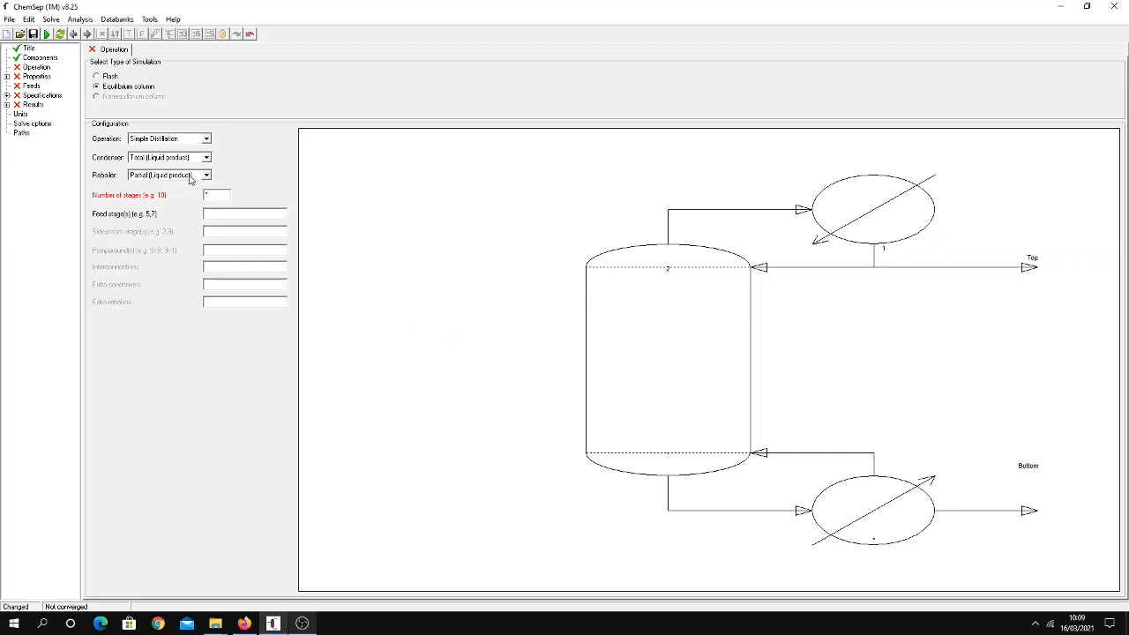
- Configure the distillation column with 20 stages and place the feed on stage 10
left_click(217, 196)
type("10")
left_click_drag(216, 195, 201, 197)
type("20")
left_click(242, 214)
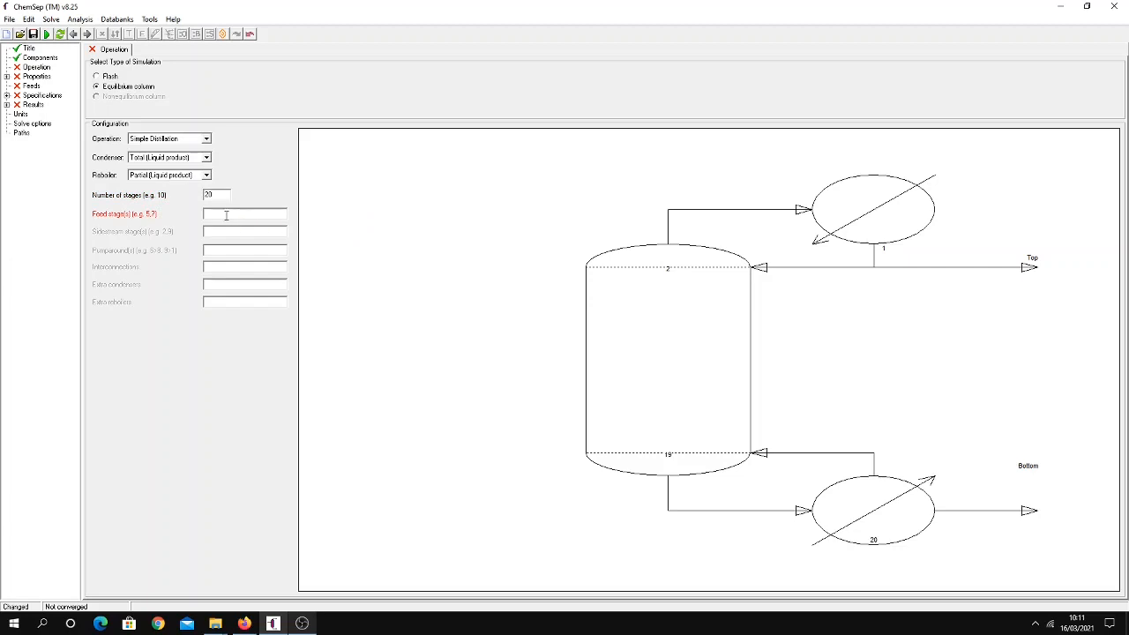
type("10")
key("Tab")
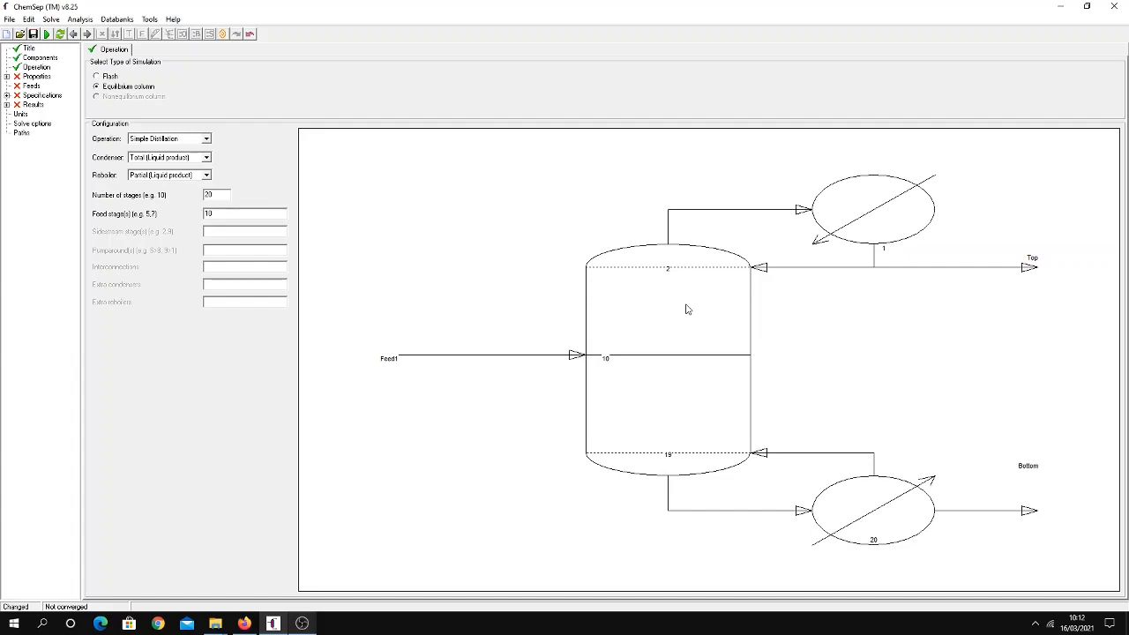
- Set the thermodynamic models to Raoult's law for K-value, Antoine for vapour pressure and Ideal for enthalpy
left_click(42, 78)
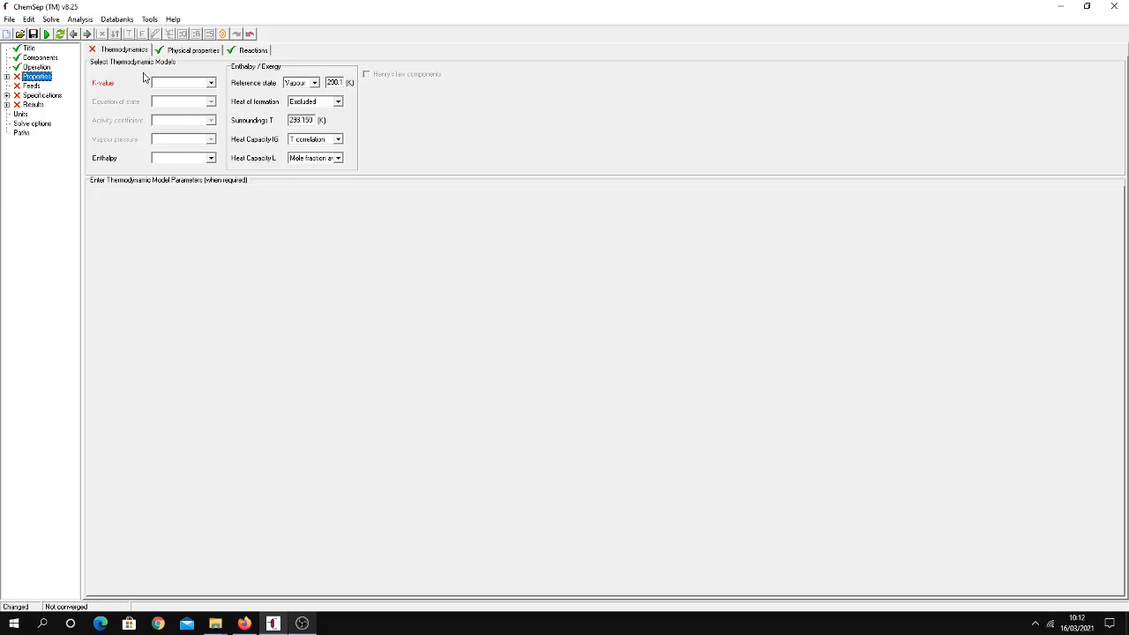
left_click(211, 82)
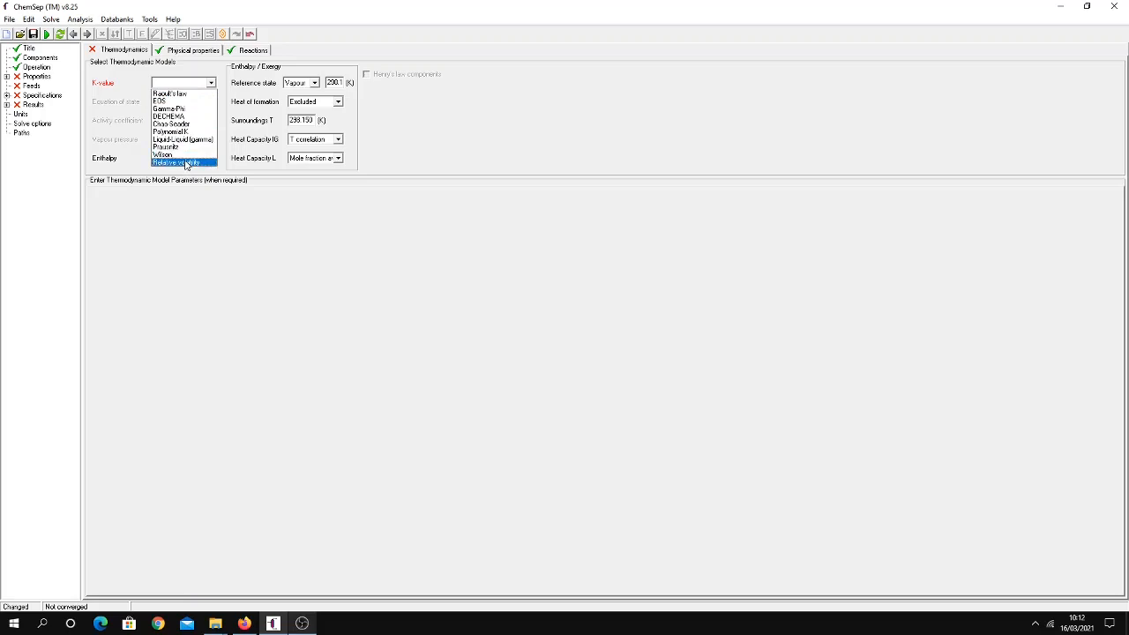
left_click(182, 94)
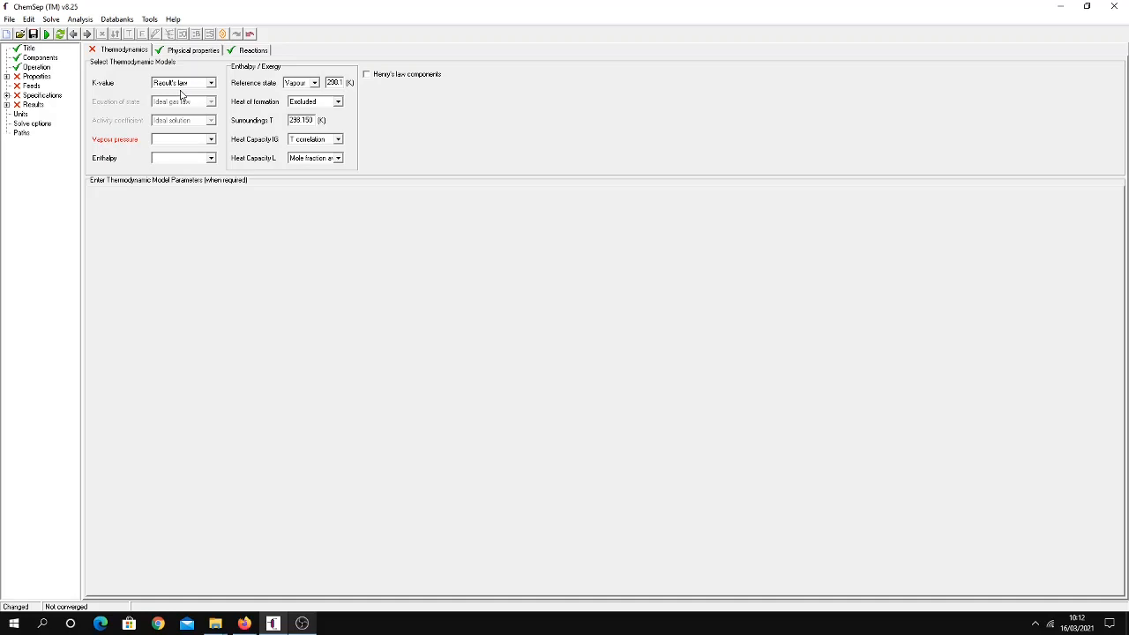
left_click(211, 139)
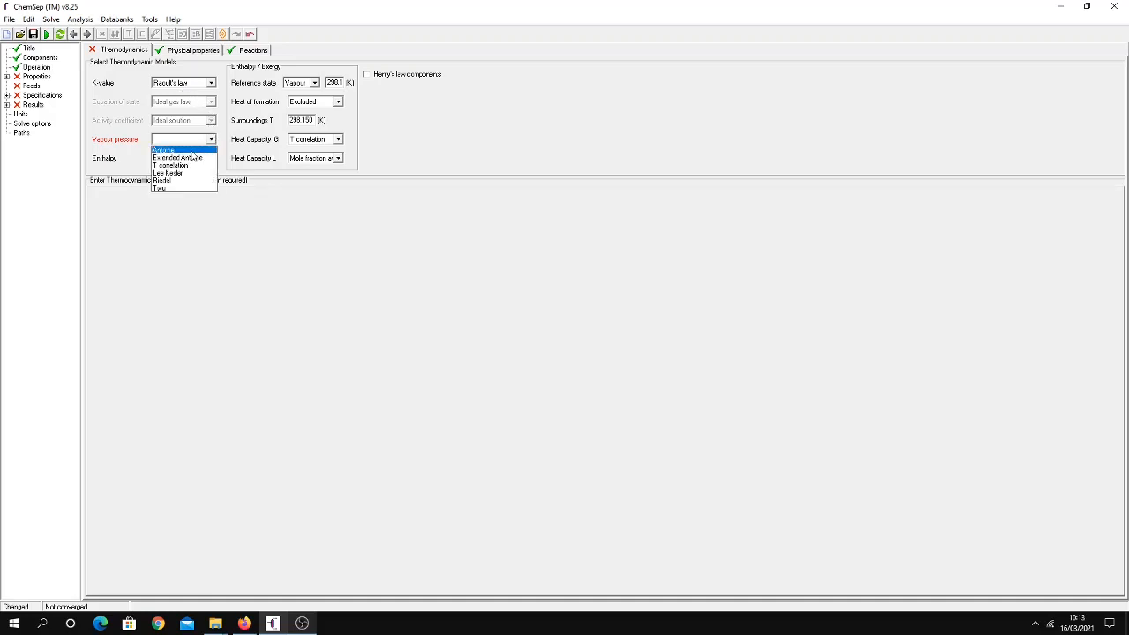
left_click(193, 151)
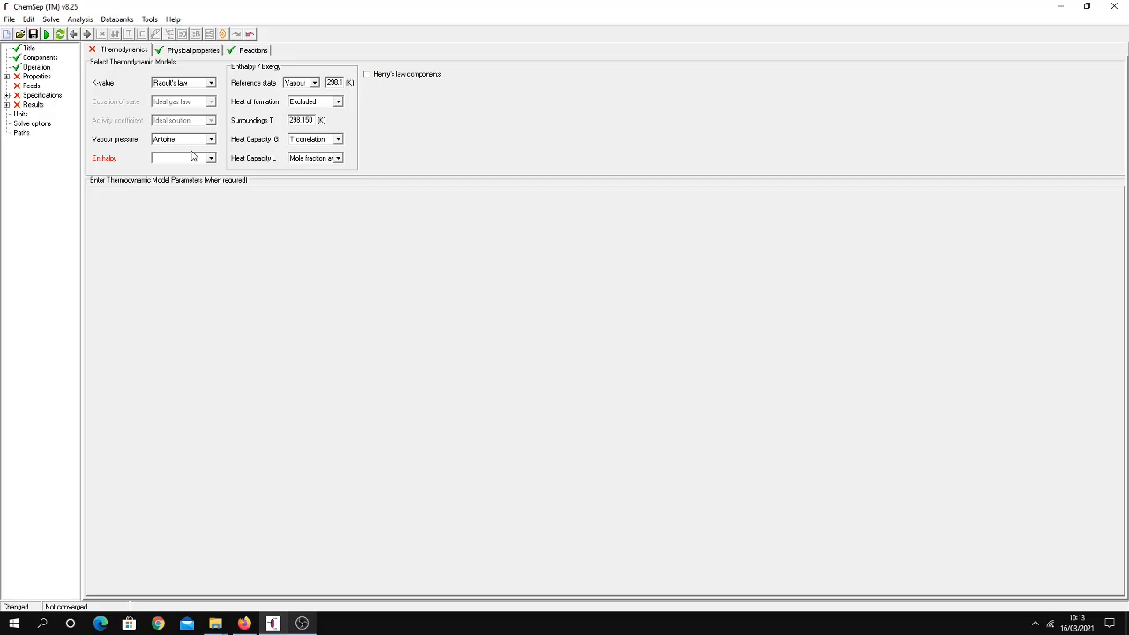
left_click(211, 159)
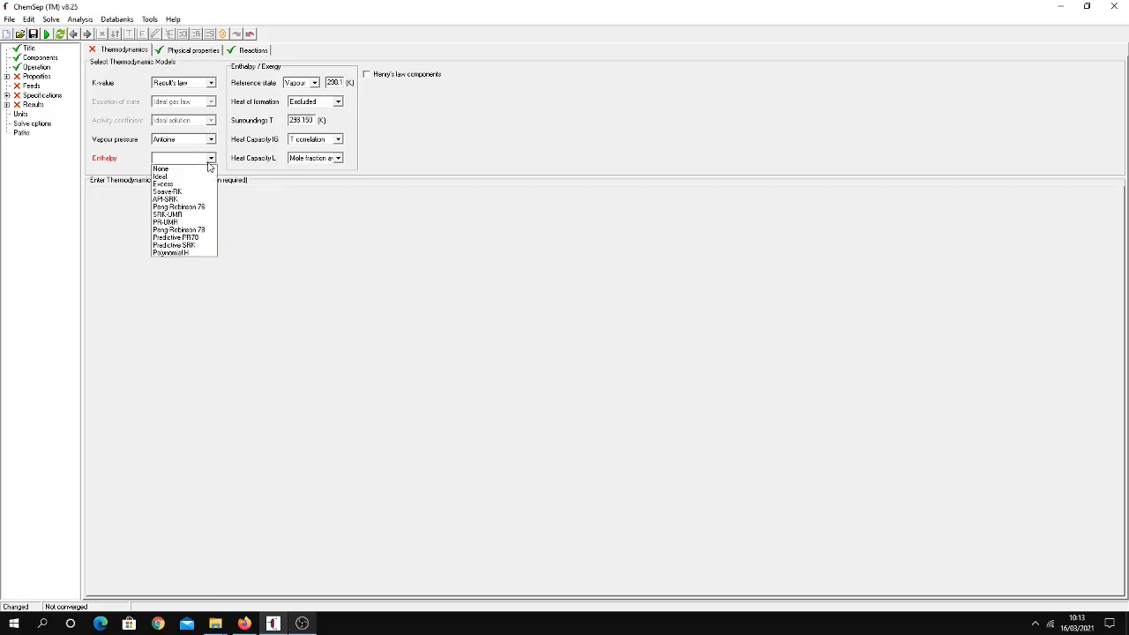
left_click(195, 177)
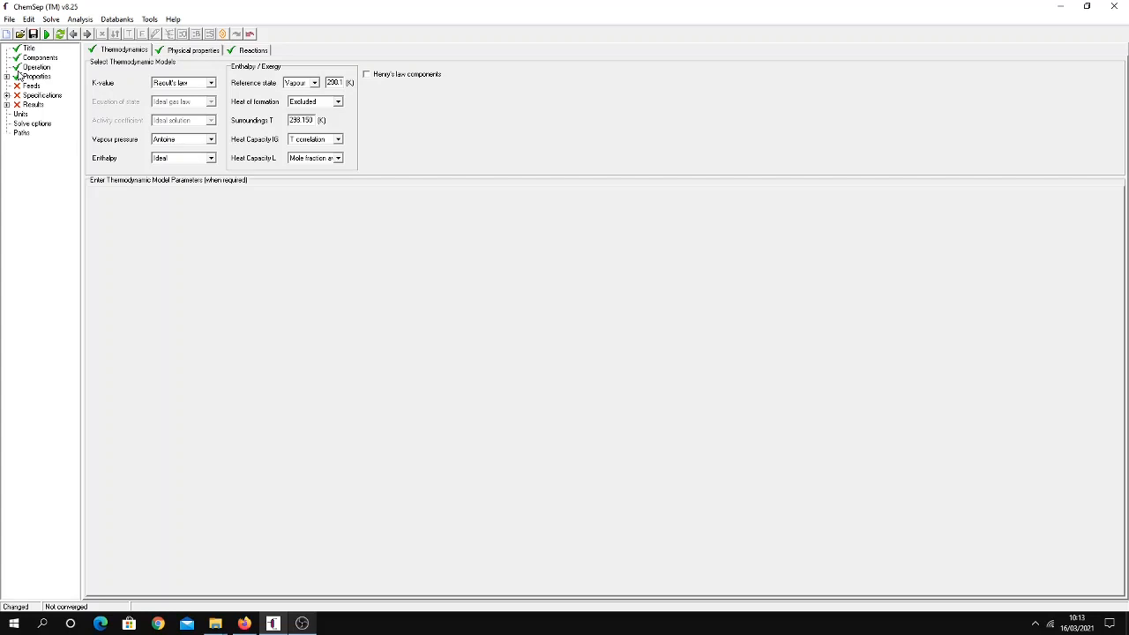
- Specify the state of Feed1 by temperature and pressure, using 298.15 K and 101325 N/m2
left_click(31, 86)
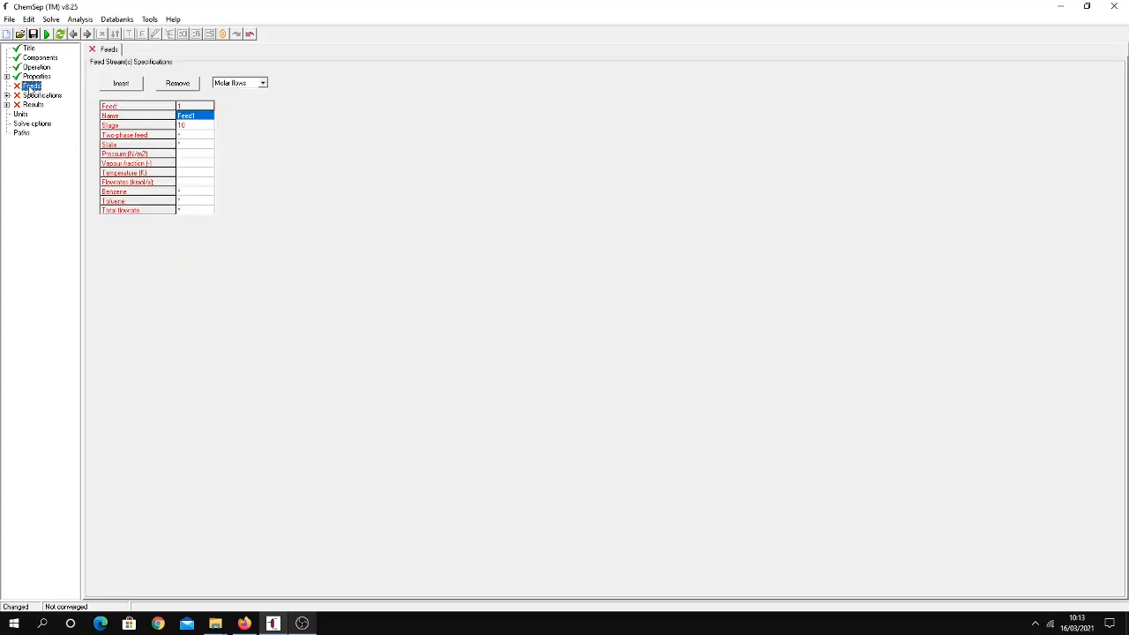
left_click(262, 83)
left_click(263, 82)
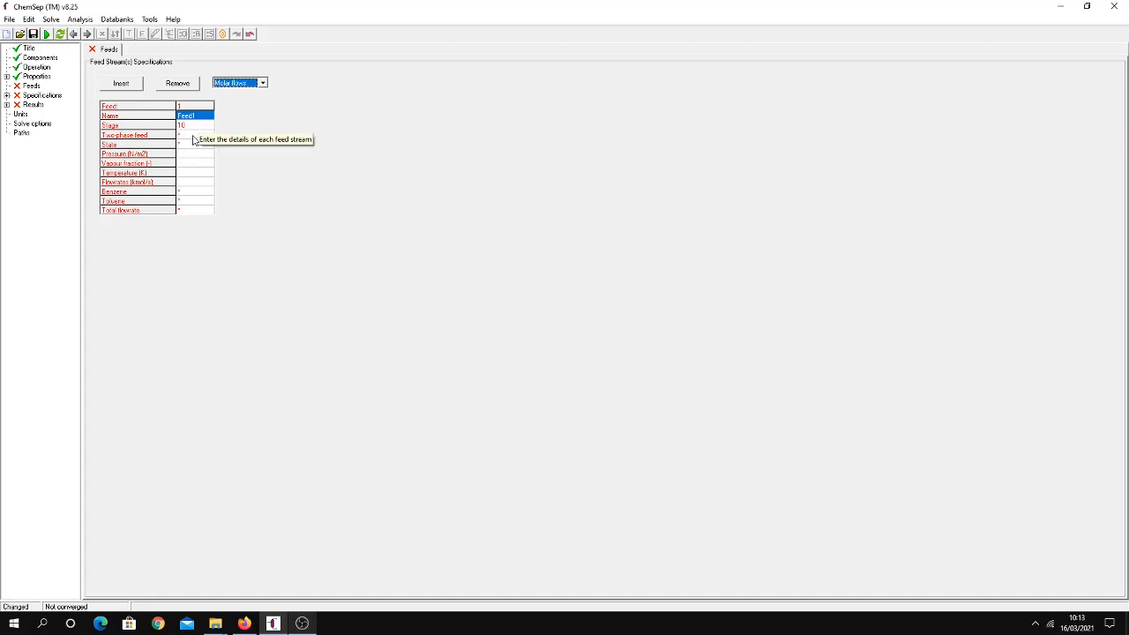
left_click(186, 145)
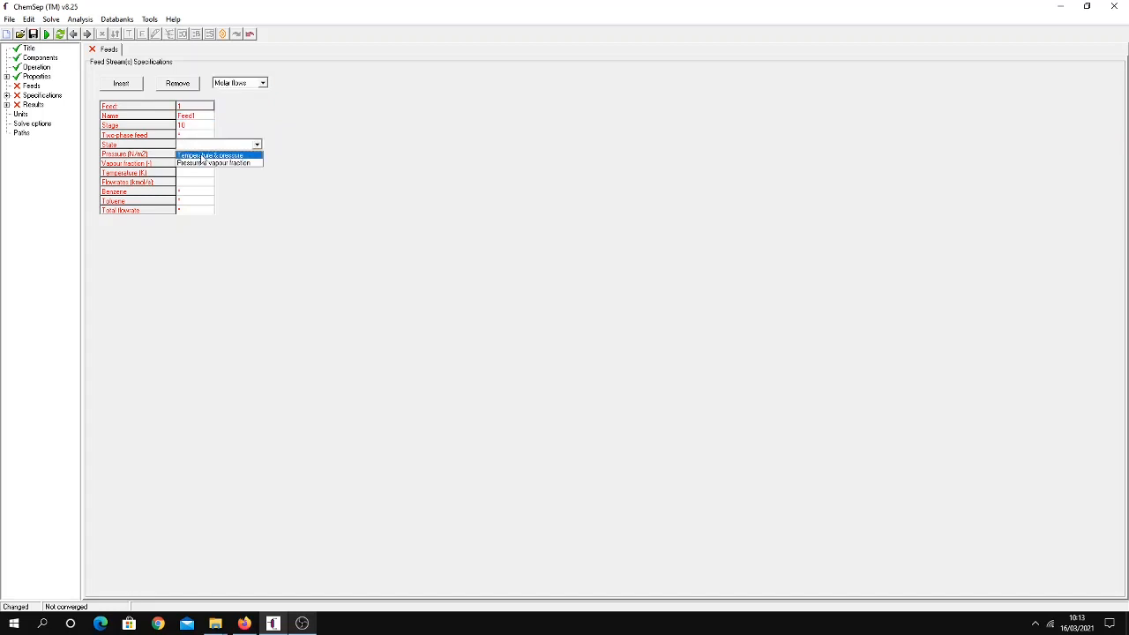
left_click(202, 156)
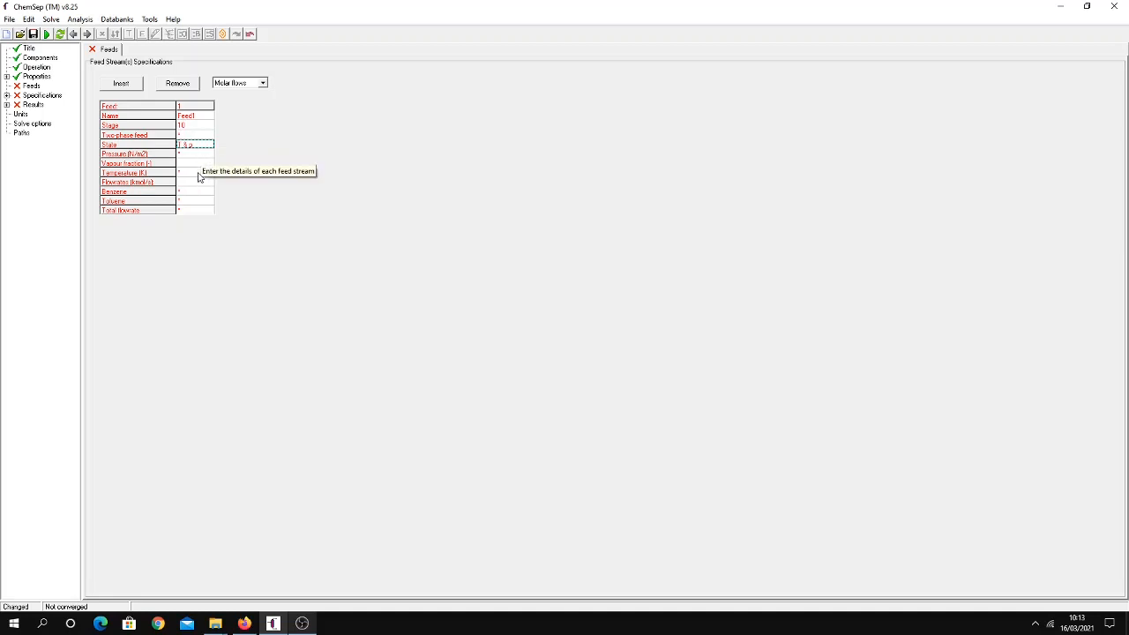
left_click(199, 174)
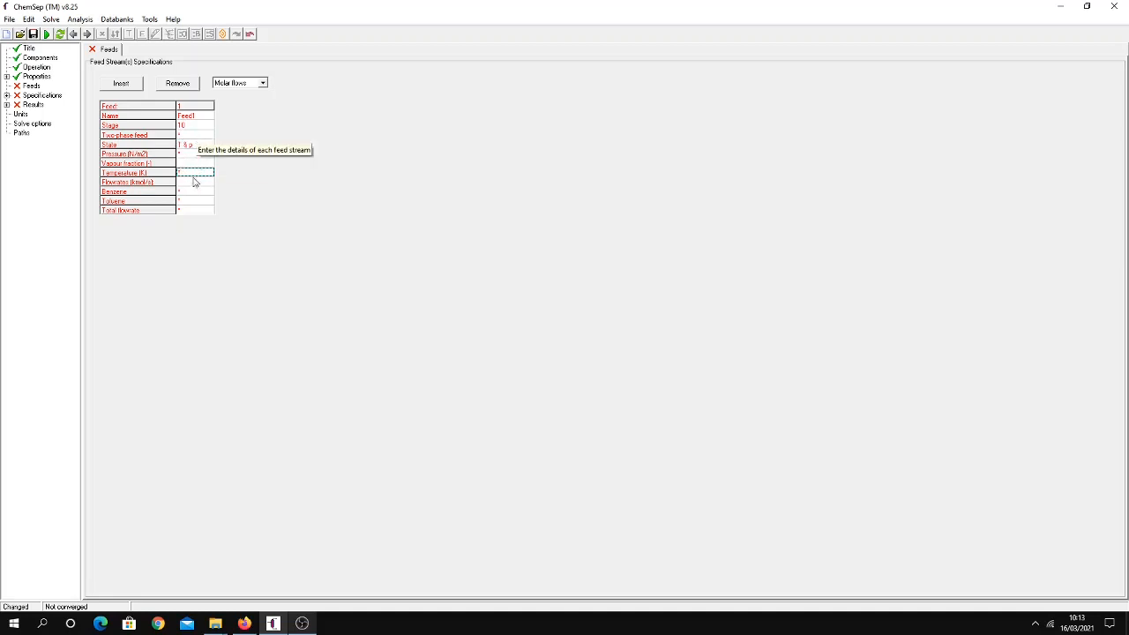
left_click(199, 174)
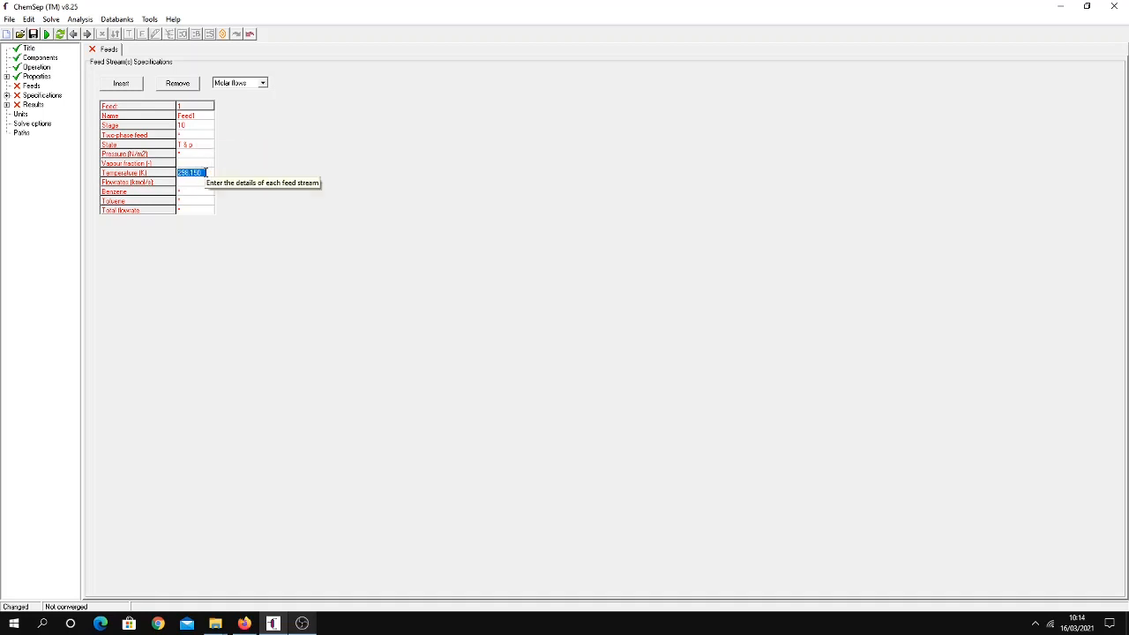
left_click(192, 155)
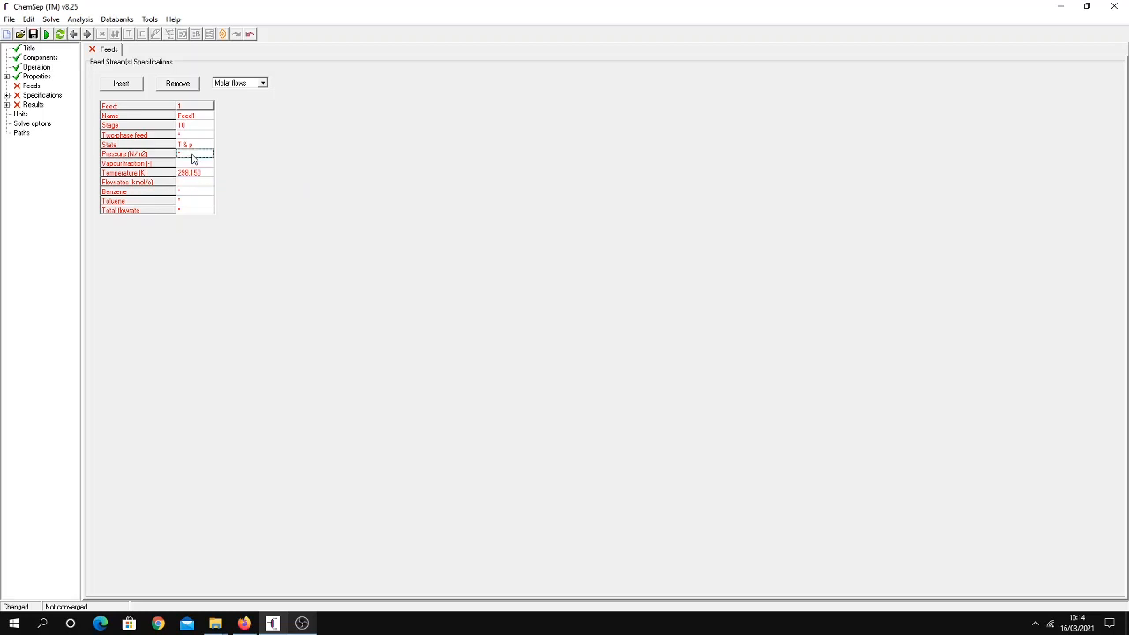
type("101325")
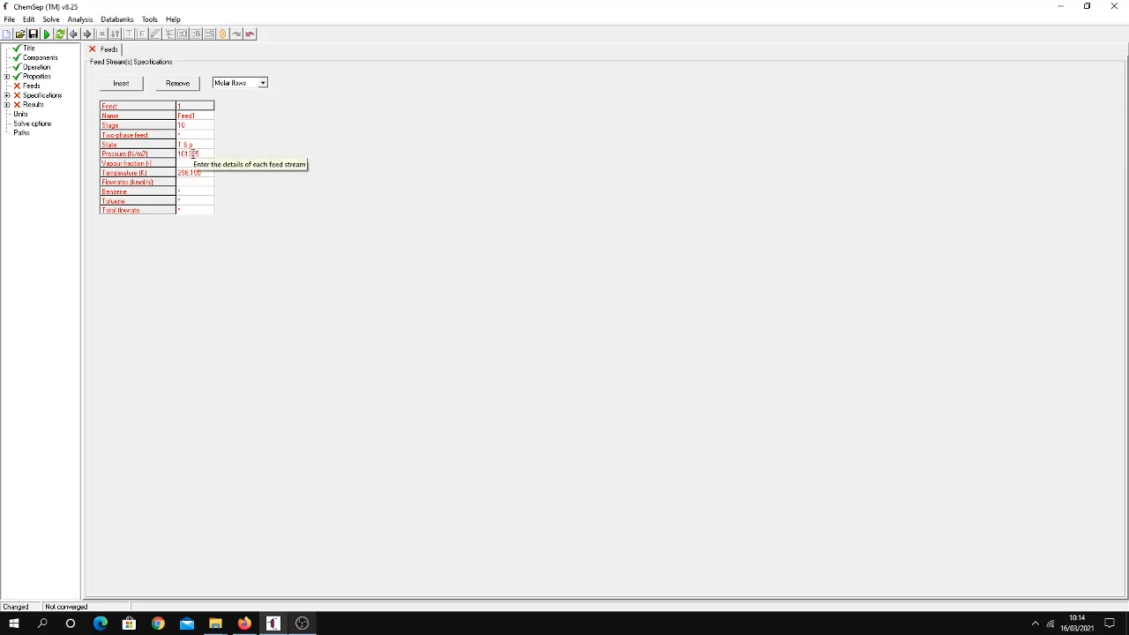
key("Return")
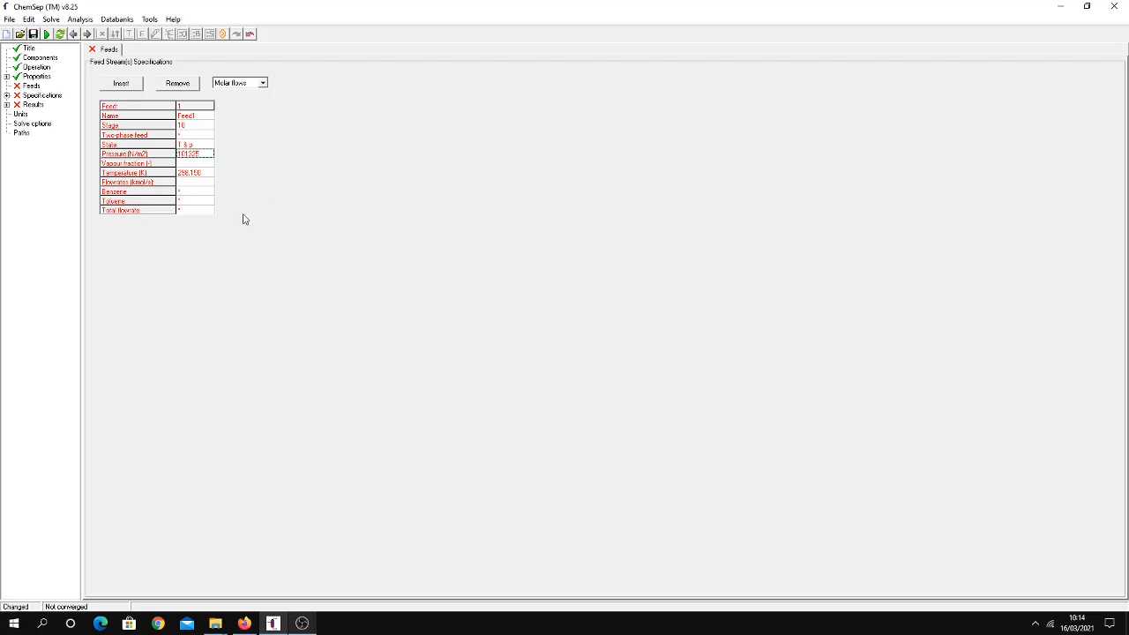
- Give Feed1 molar flowrates of 50 kmol/s each for Benzene and Toluene, and set the two-phase feed to Split
left_click(194, 196)
type("50")
left_click(189, 201)
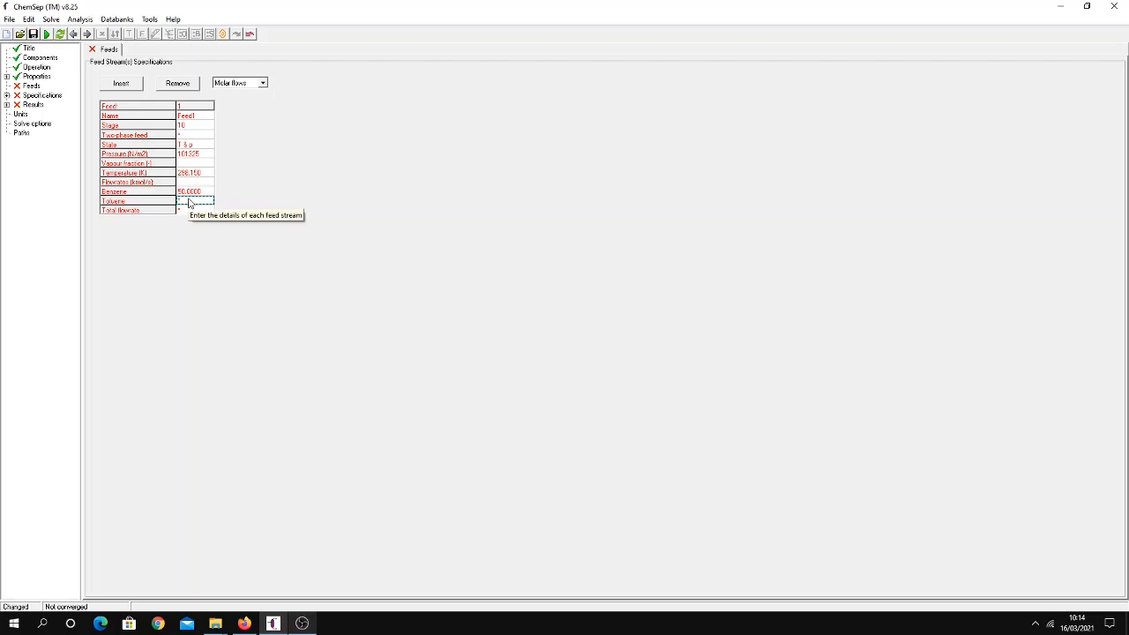
type("50")
key("Return")
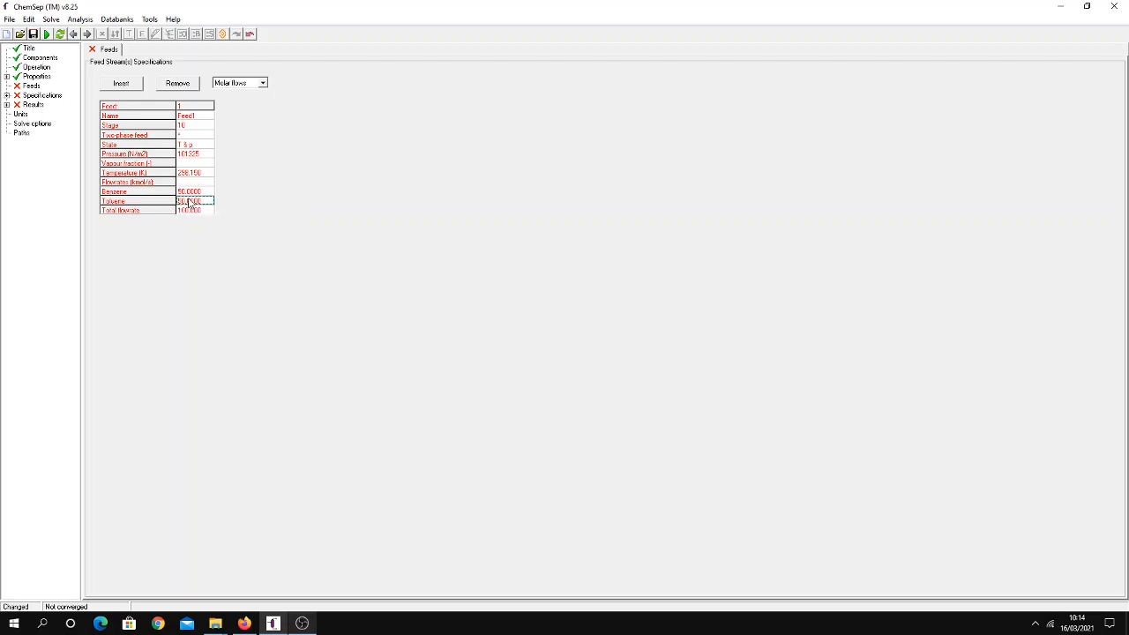
left_click(195, 135)
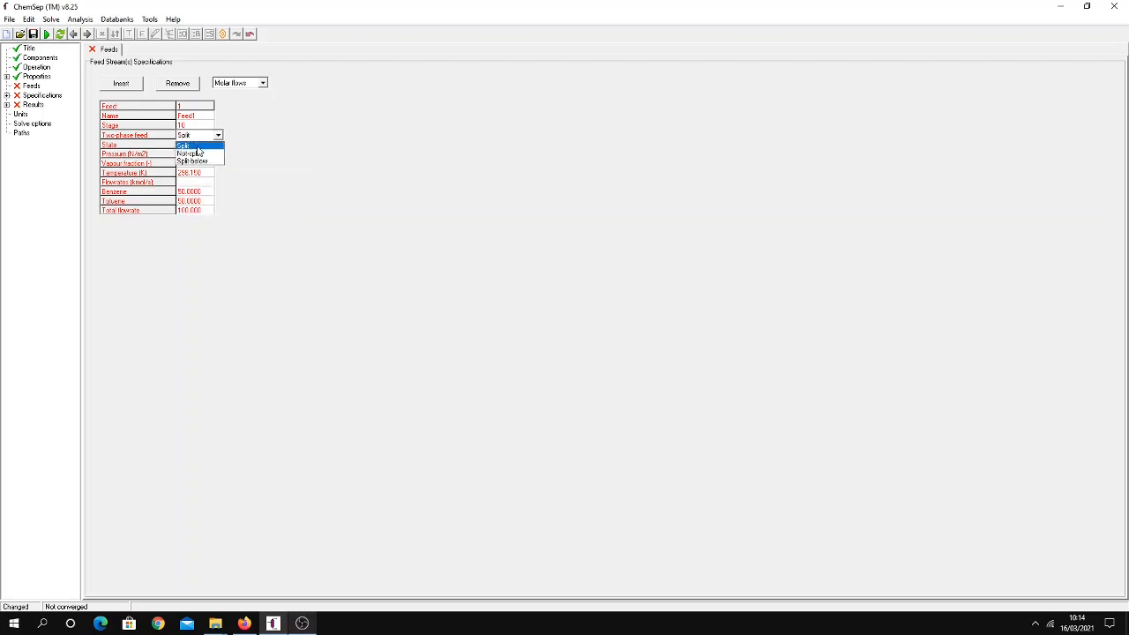
left_click(198, 147)
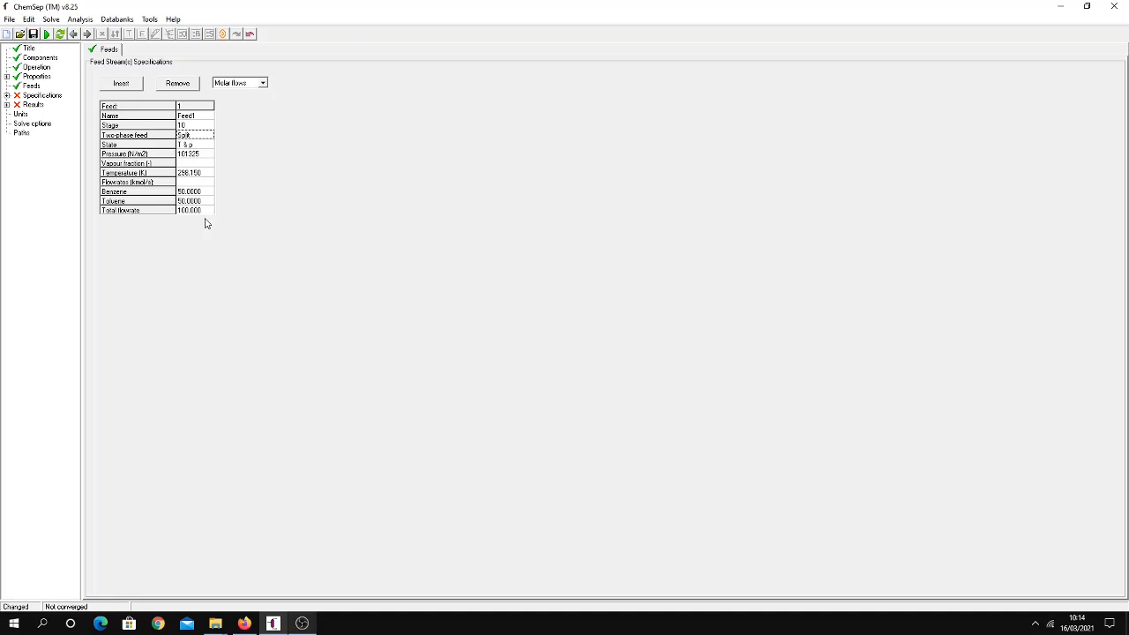
- Specify a condenser pressure of 101325 N/m2 and a constant column pressure with a top pressure of 101325 N/m2
left_click(42, 95)
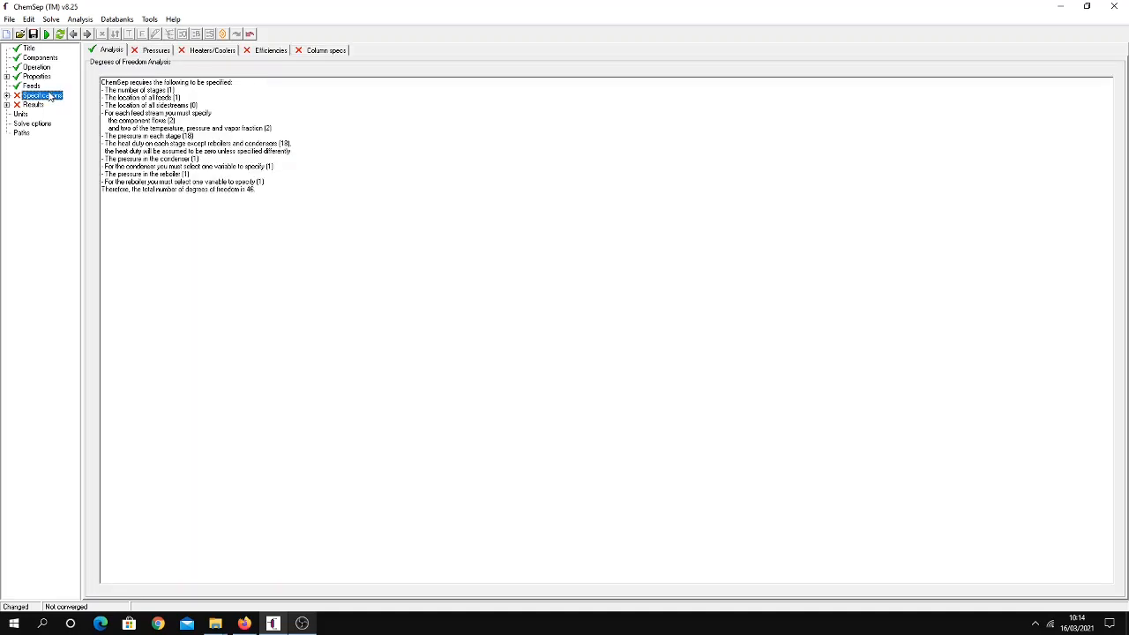
left_click(141, 53)
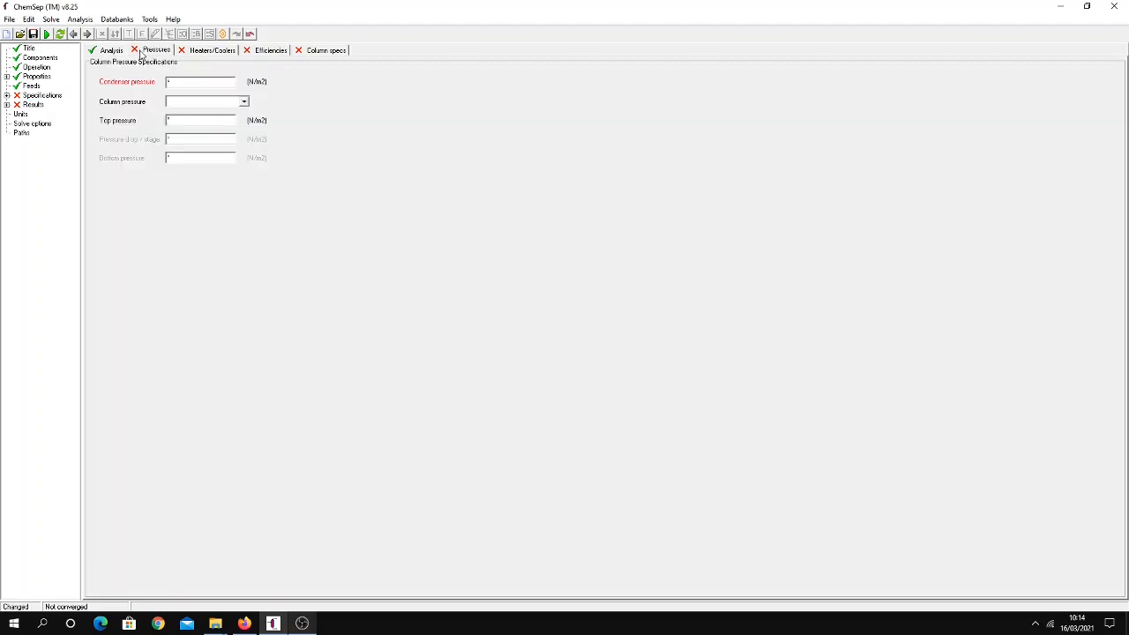
left_click(186, 83)
type("101325")
left_click(245, 101)
left_click(220, 112)
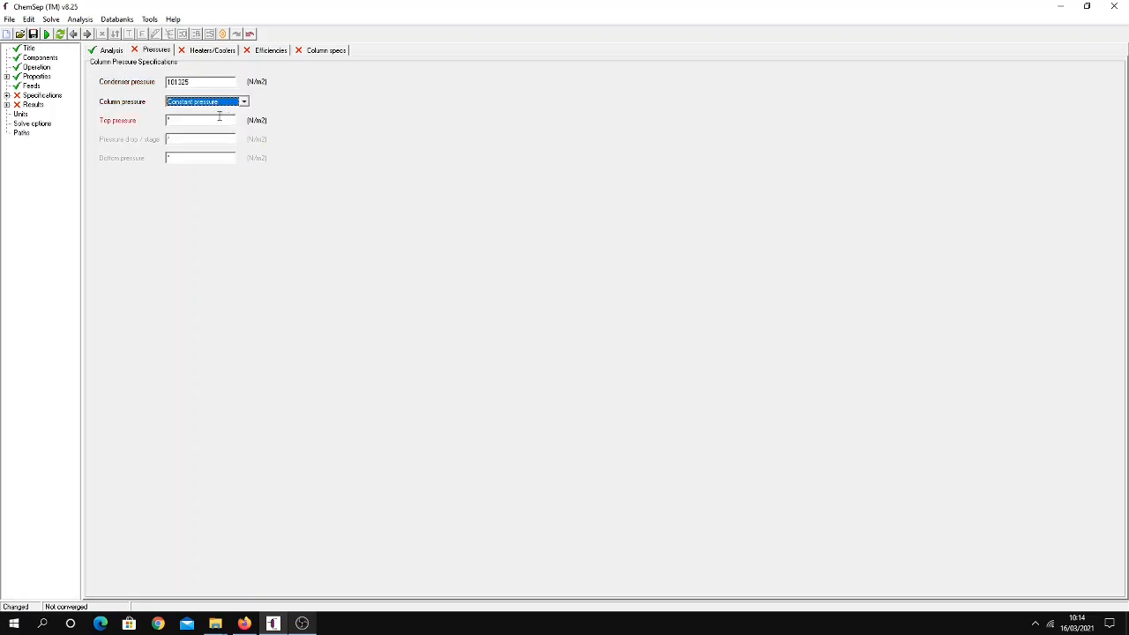
left_click(193, 121)
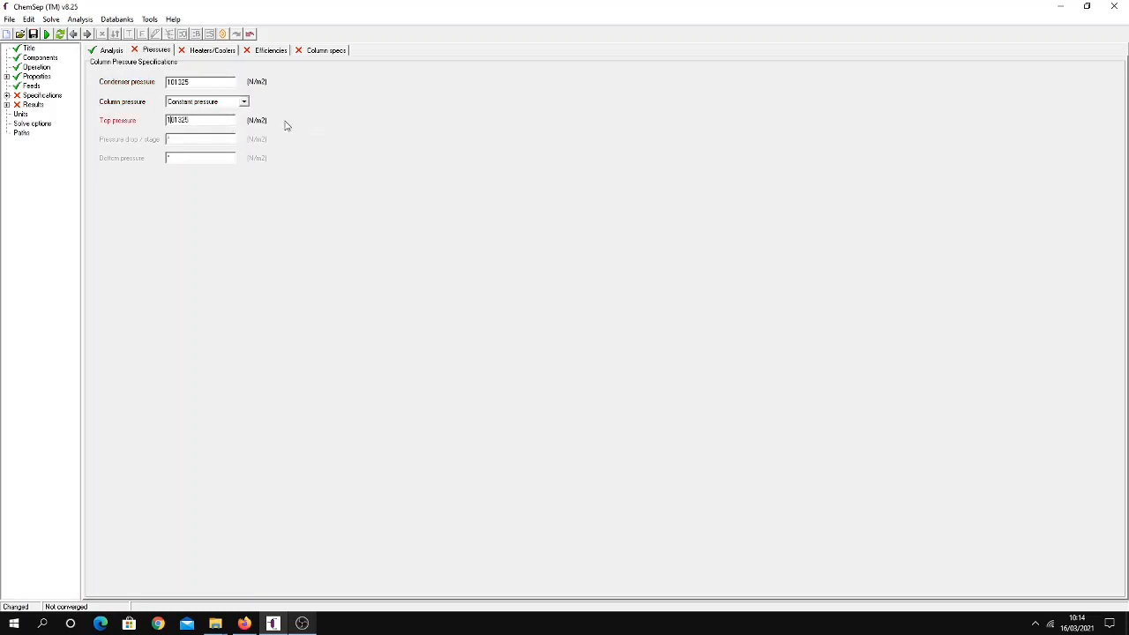
- Accept a column heat loss of 0 J/s and a default stage efficiency of 1 for the column
key("Return")
left_click(216, 50)
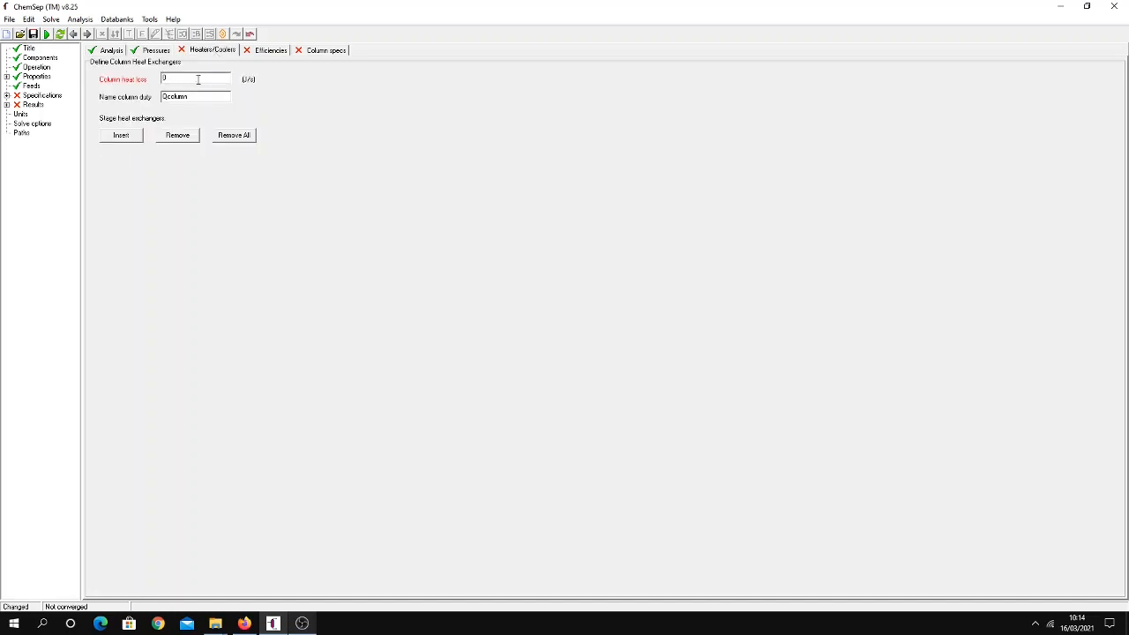
left_click(197, 80)
key("Return")
left_click(272, 51)
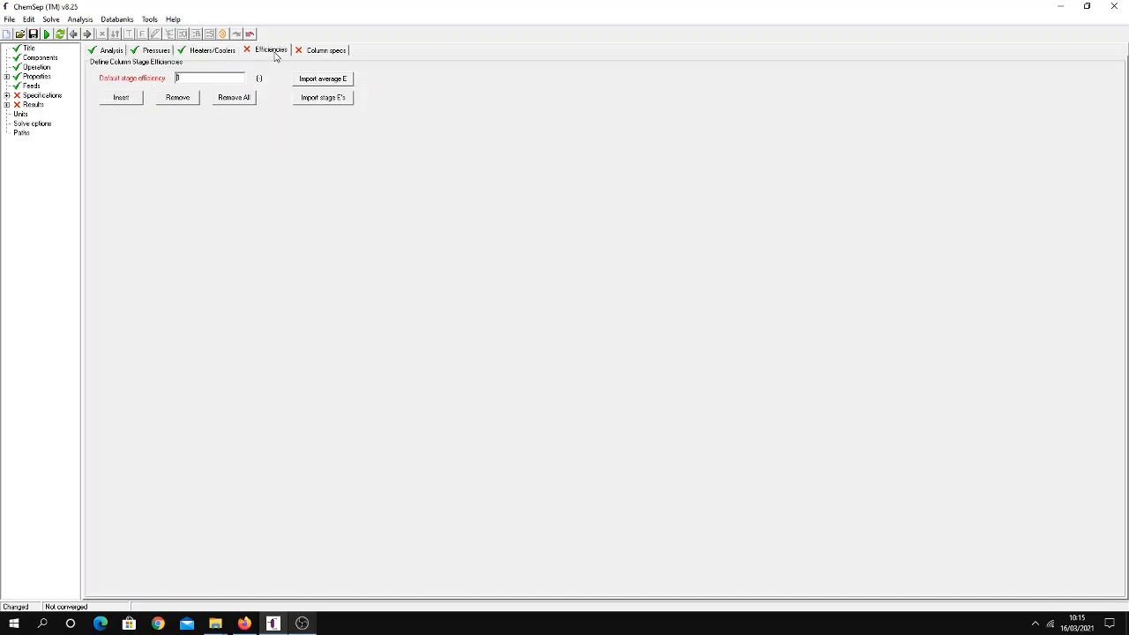
key("Return")
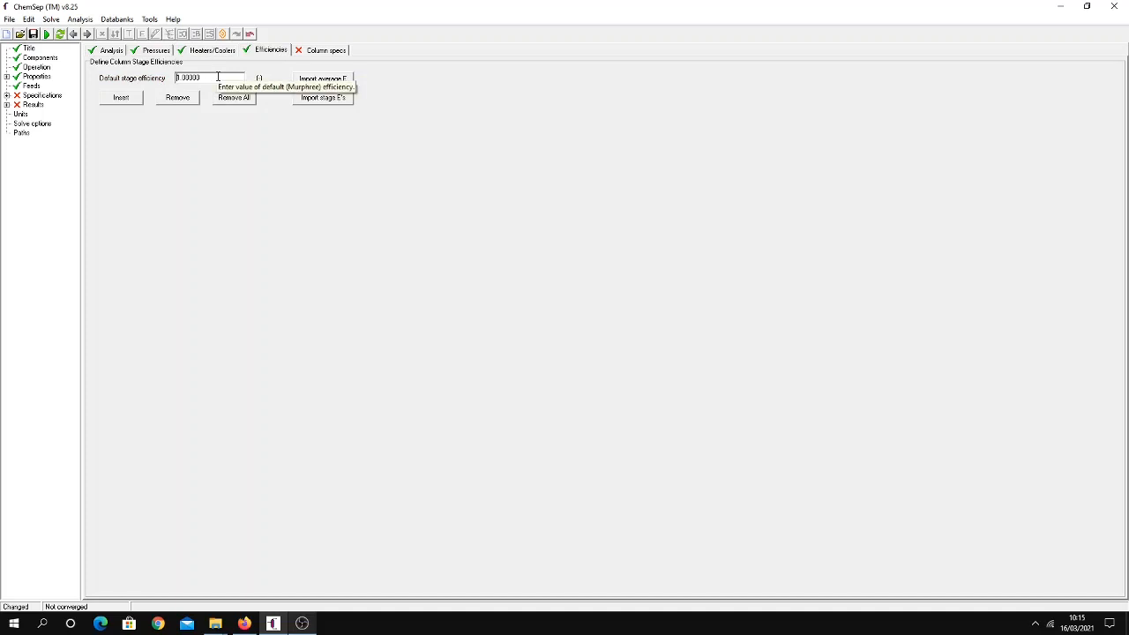
- Specify the top product by the mole fraction of a component, with Benzene at 0.99
left_click(324, 50)
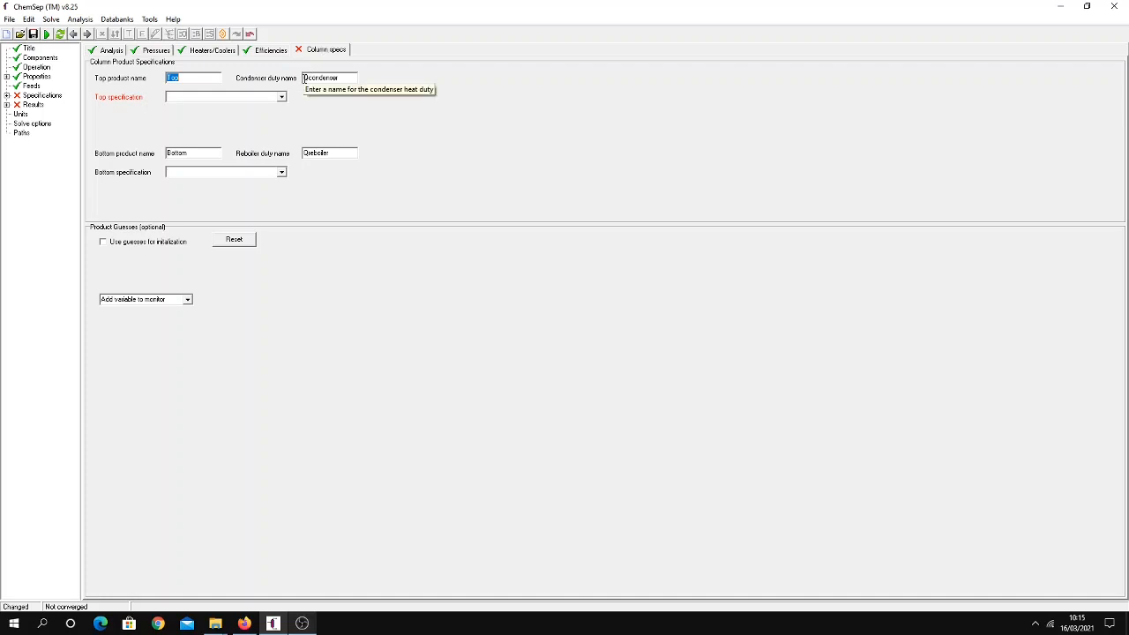
left_click(282, 98)
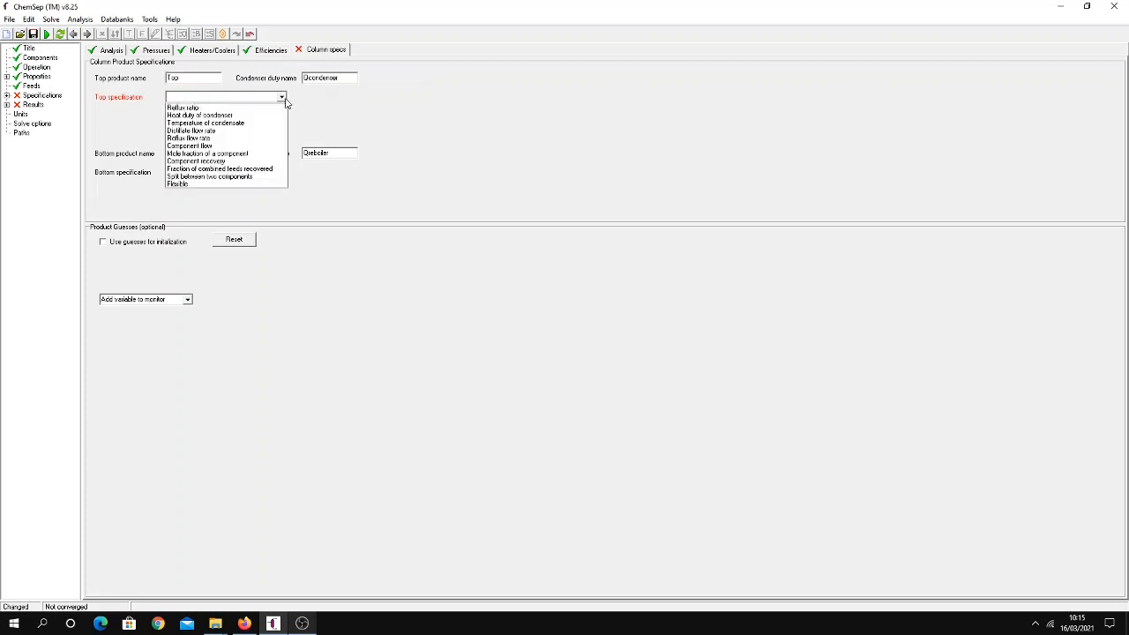
left_click(223, 155)
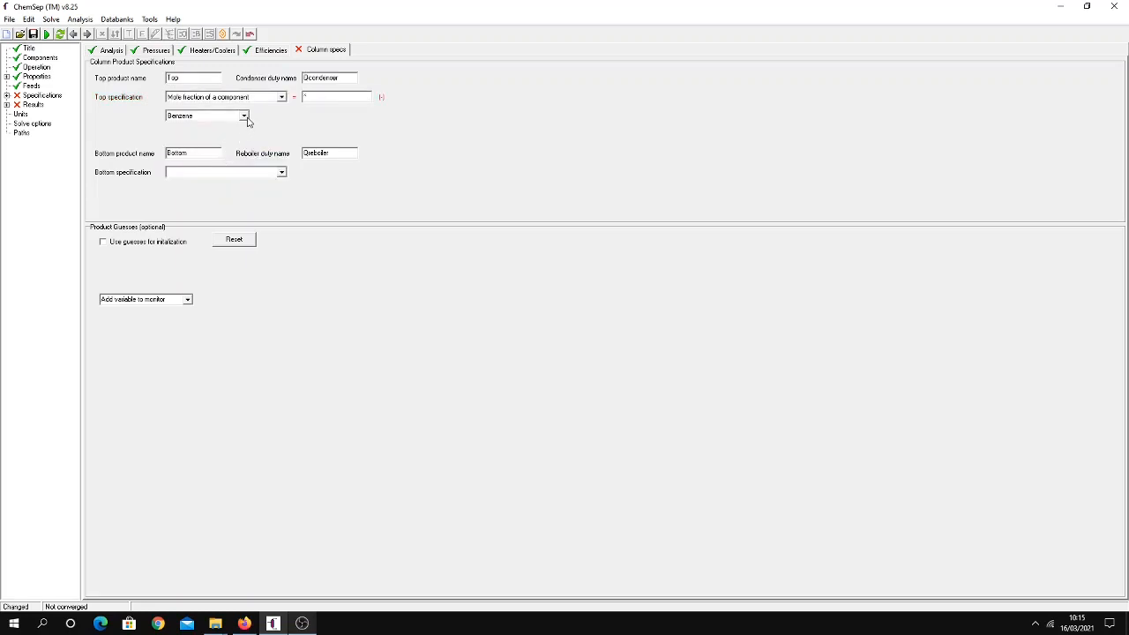
left_click(336, 97)
type("0.99")
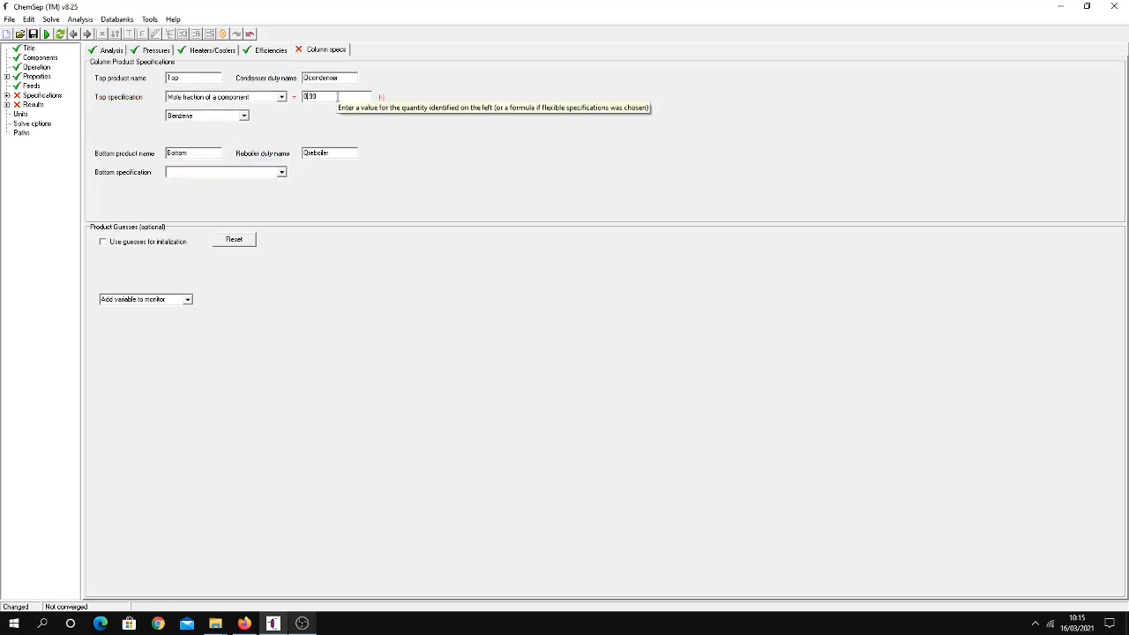
- Specify the bottom product by the mole fraction of a component, with Benzene at 0.98
left_click(282, 173)
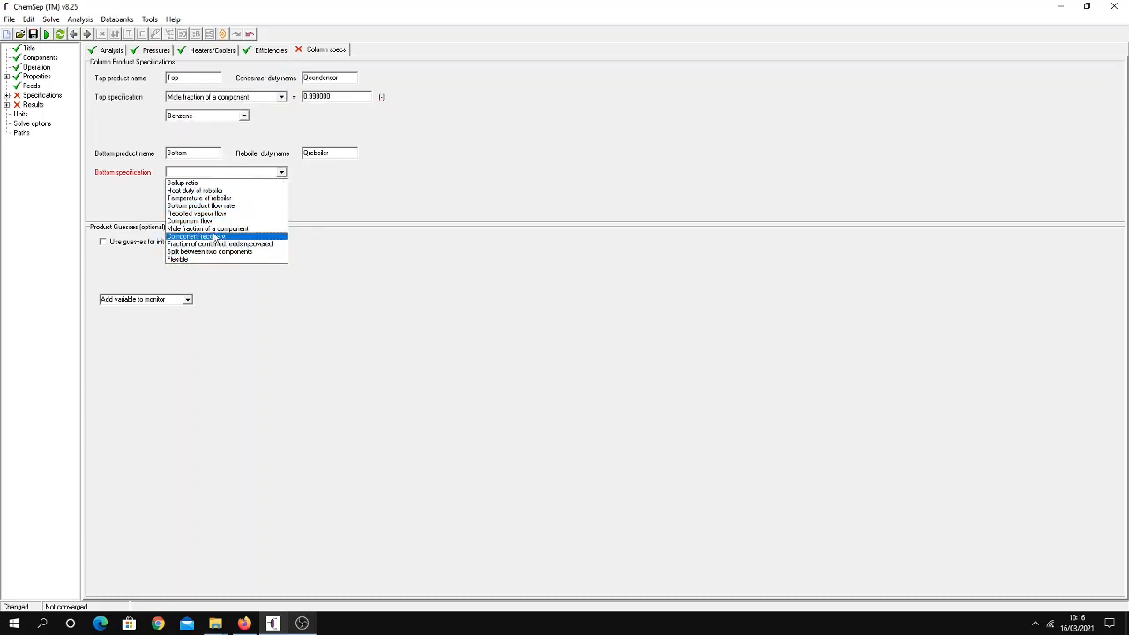
left_click(214, 229)
left_click(281, 173)
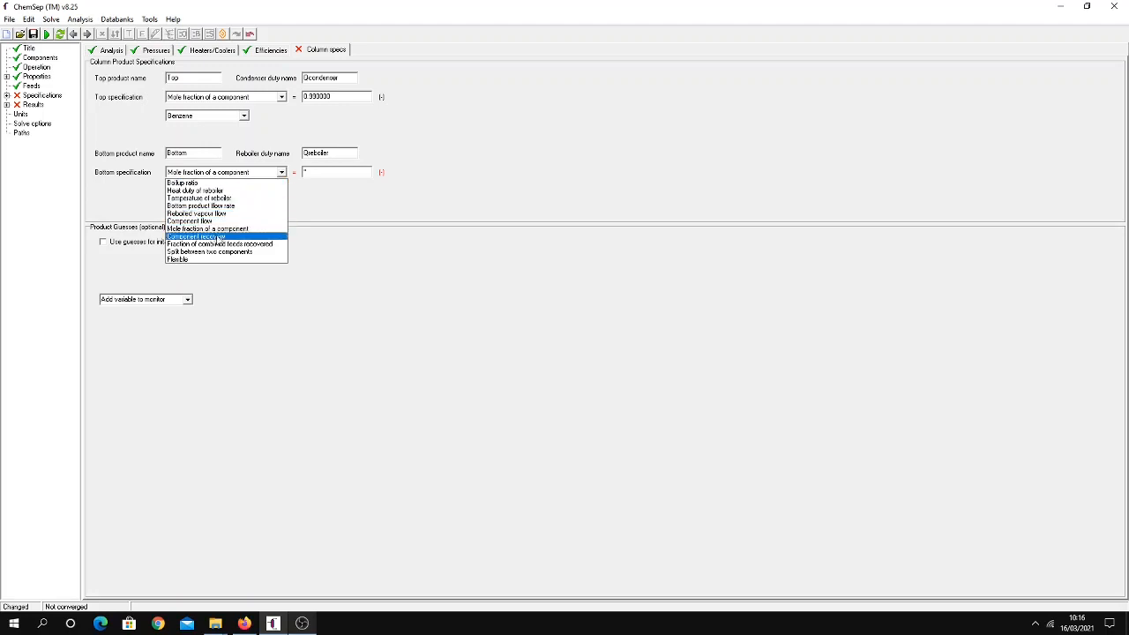
left_click(279, 172)
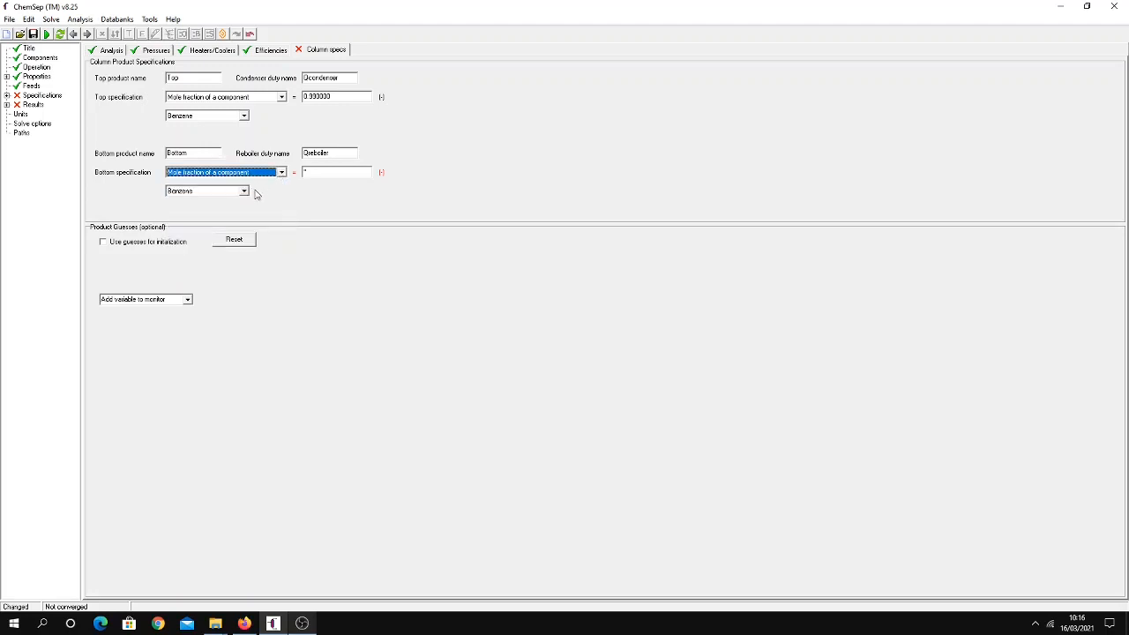
left_click(327, 171)
type("0.99")
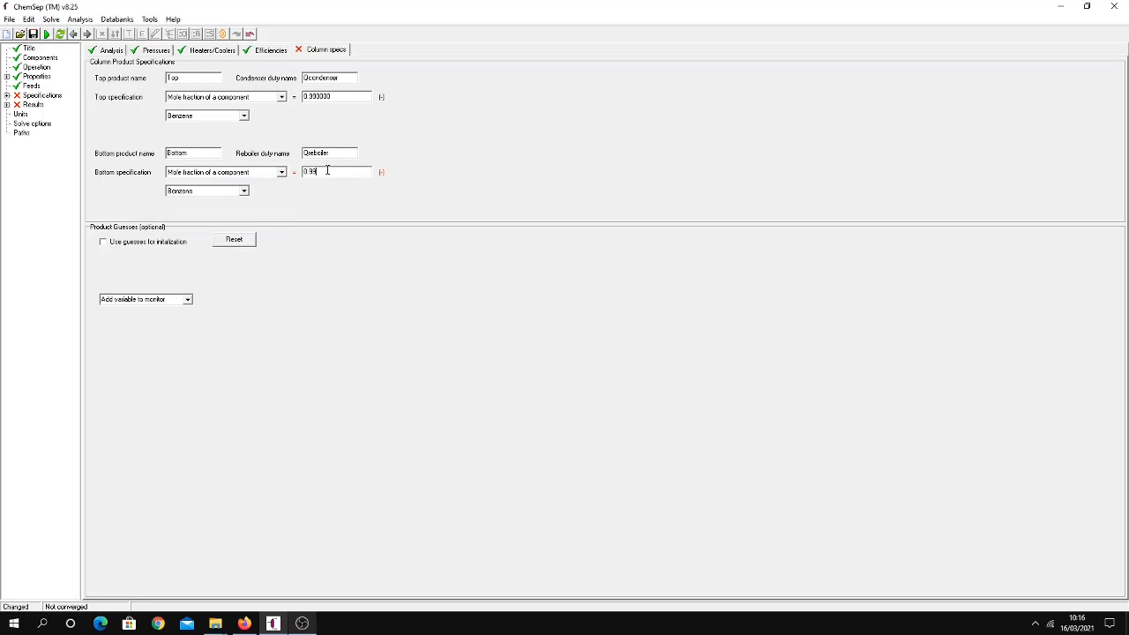
key("BackSpace")
type("8")
key("Return")
left_click(49, 100)
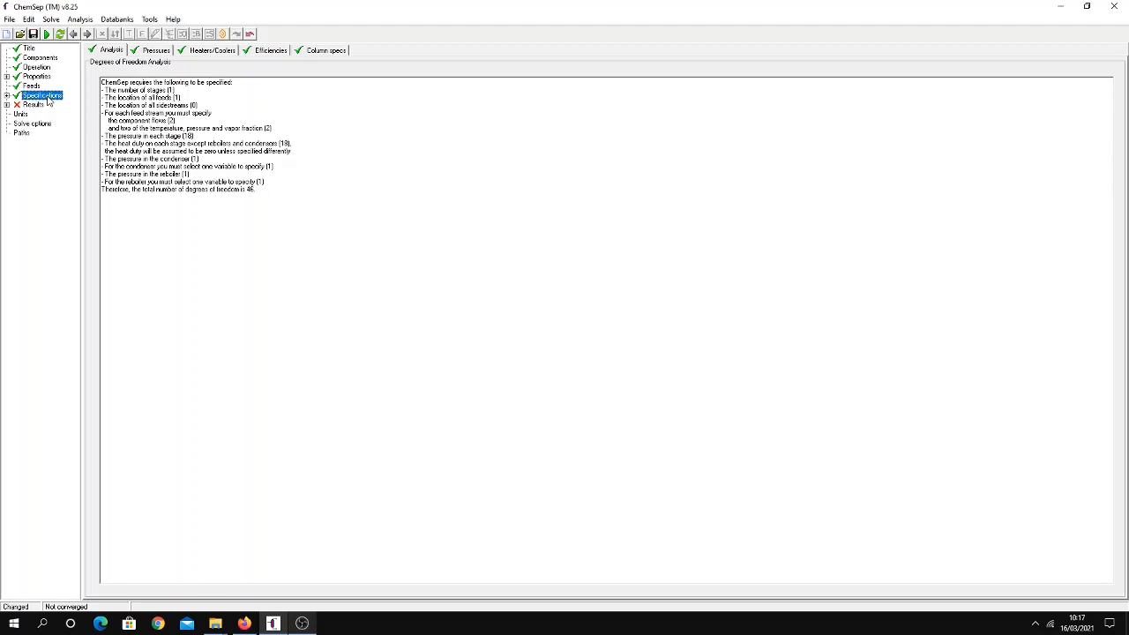
left_click(35, 107)
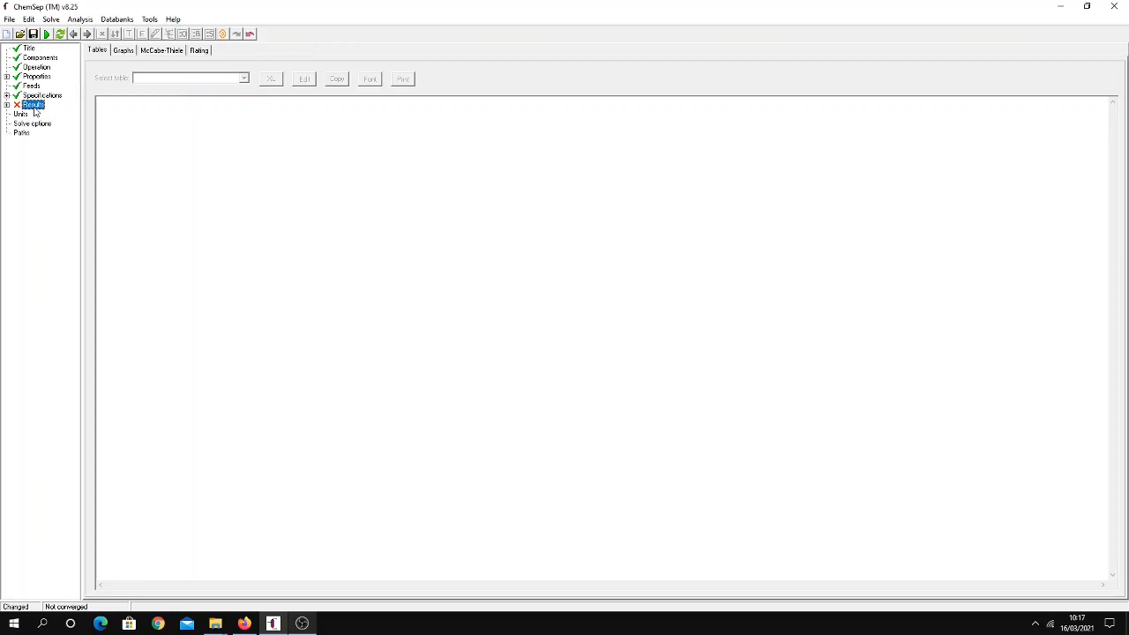
left_click(40, 96)
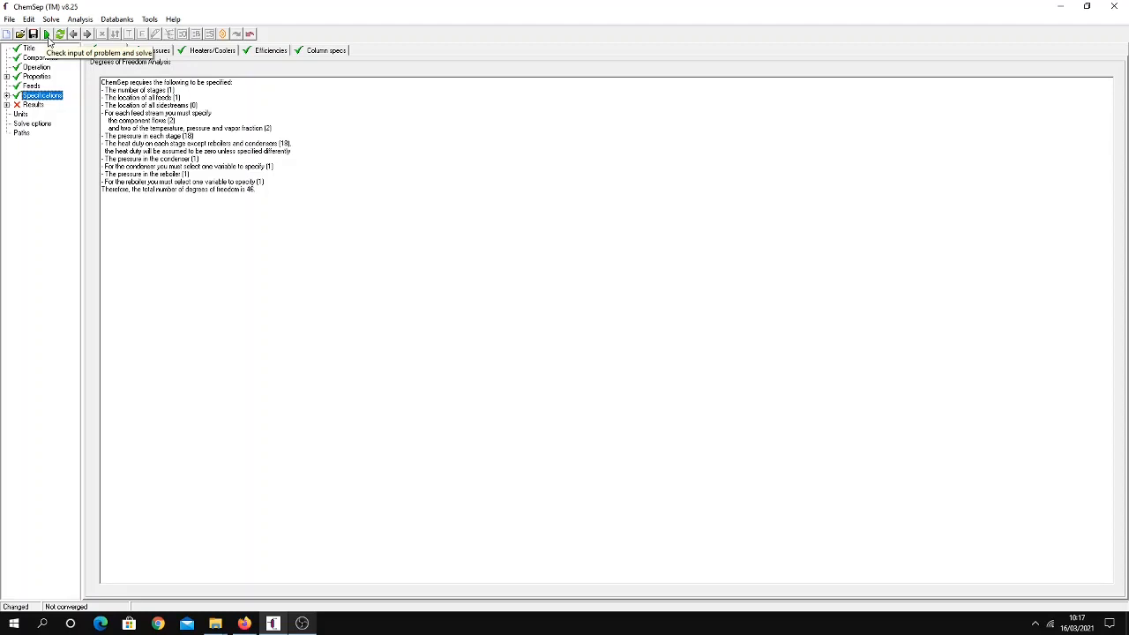
- Check the input and start solving, trying to save the simulation as exemplo1 in the ChemSepL8v25 folder
left_click(47, 35)
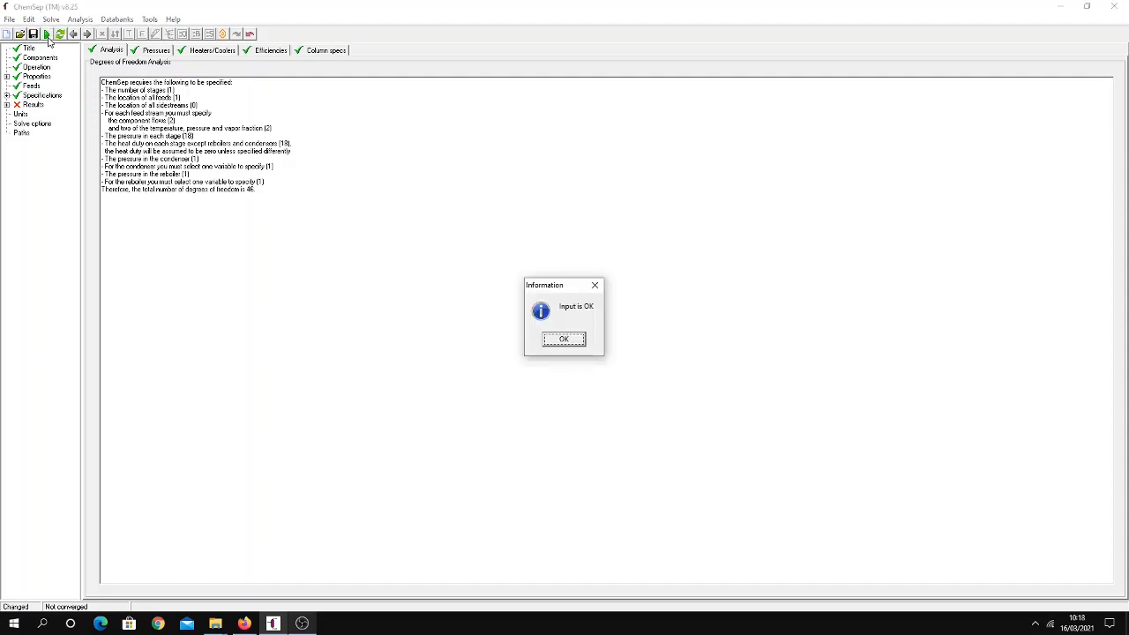
left_click(582, 345)
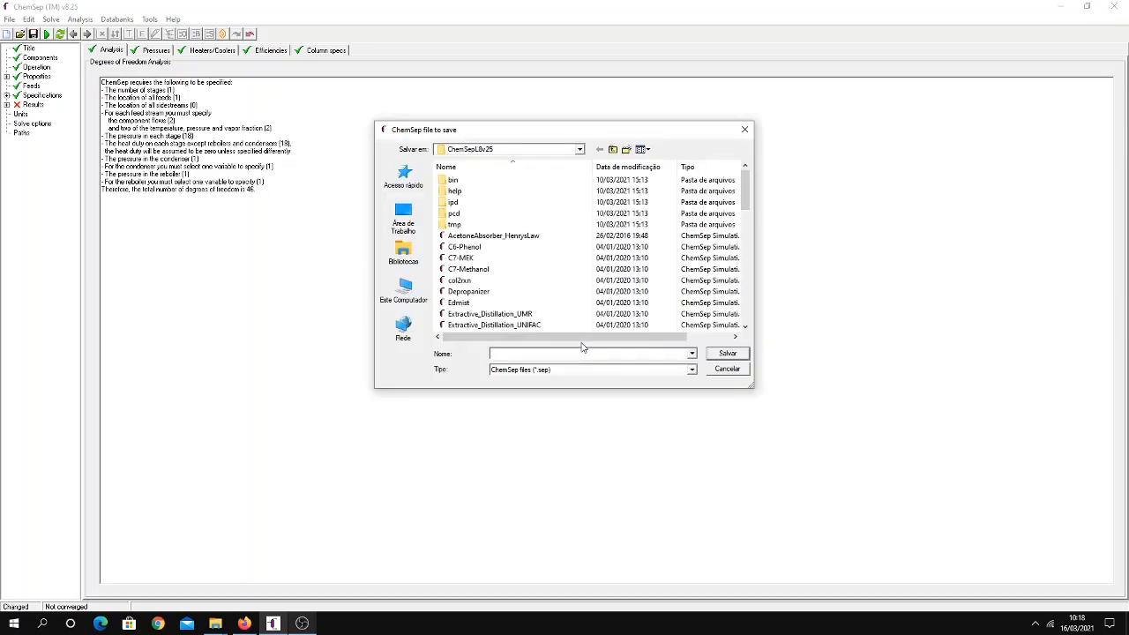
type("exemplo1")
left_click(725, 353)
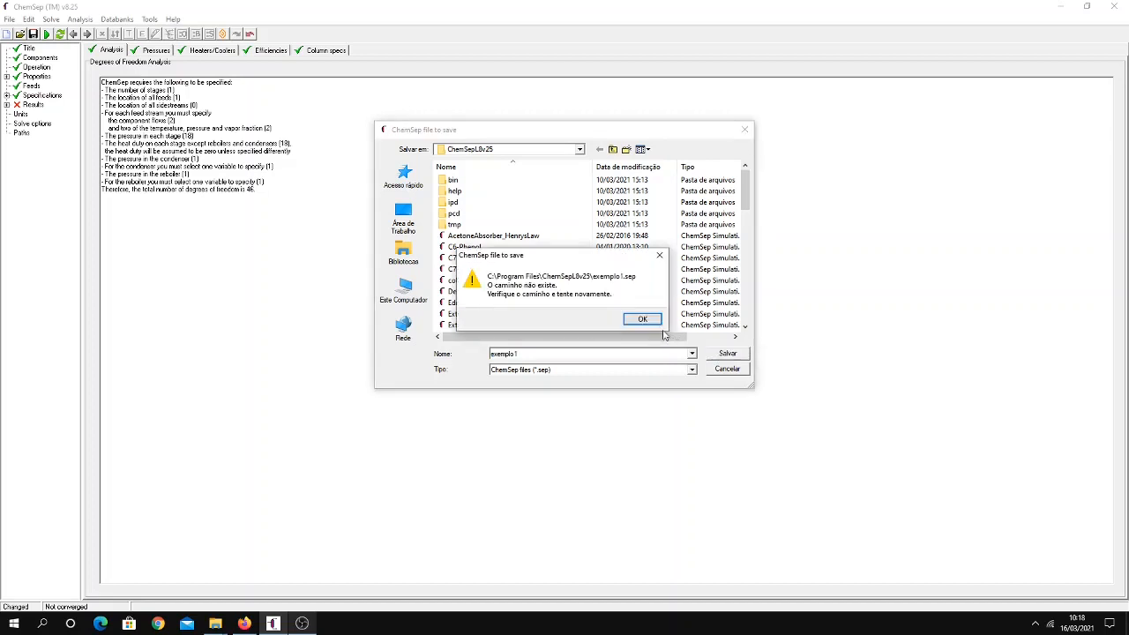
left_click(641, 319)
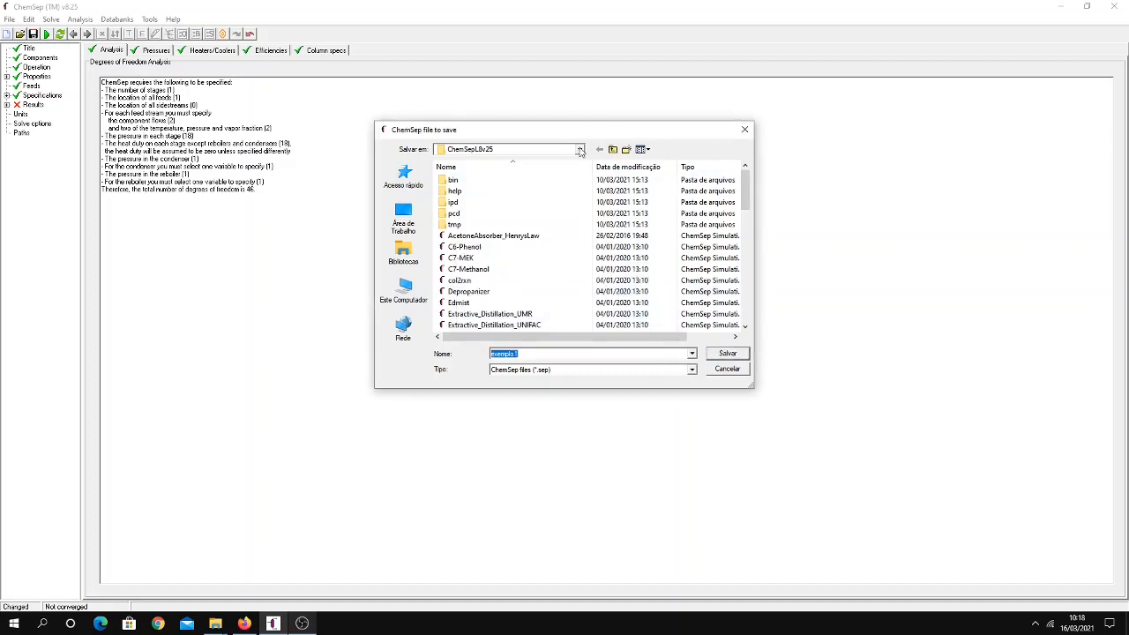
- Save the simulation file as exemplo1 in the Documentos folder and let the solver run
left_click(580, 151)
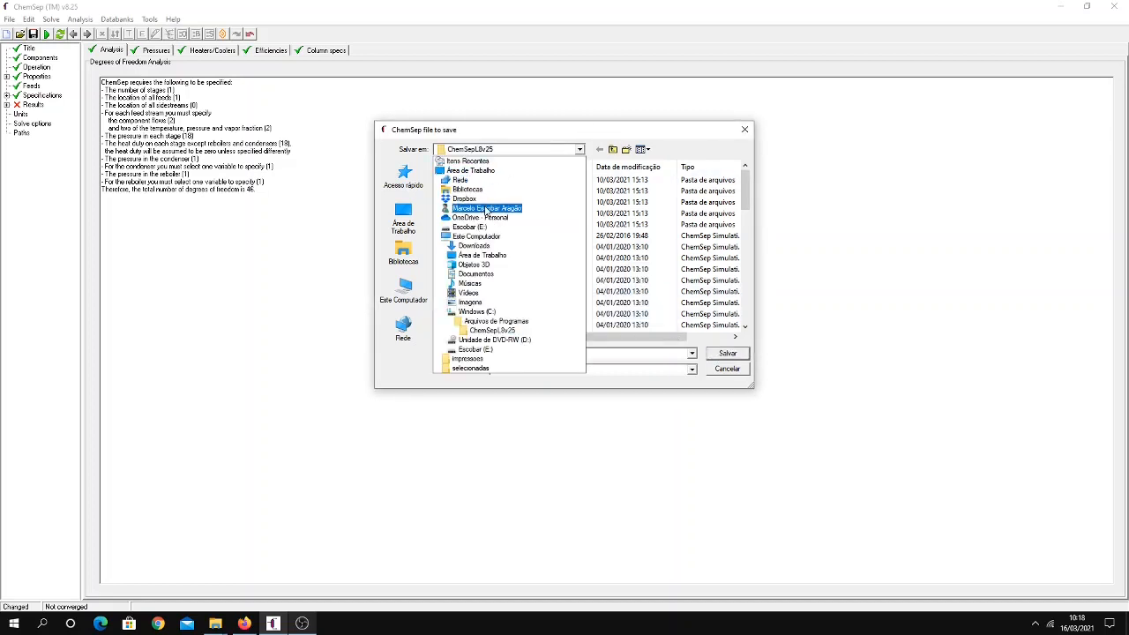
left_click(483, 276)
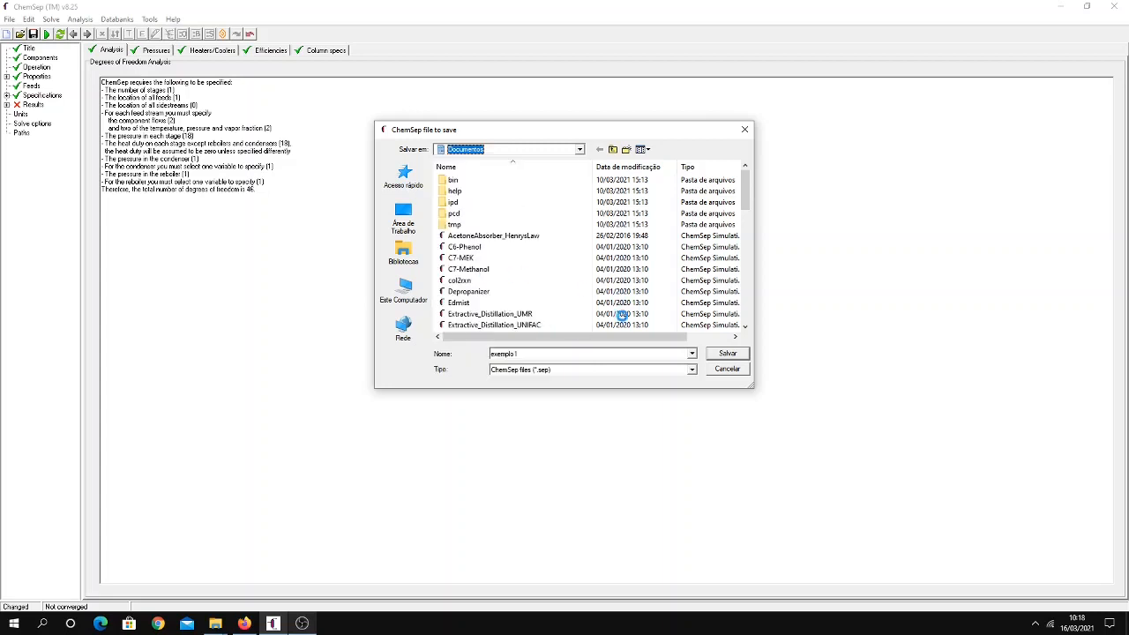
left_click(725, 353)
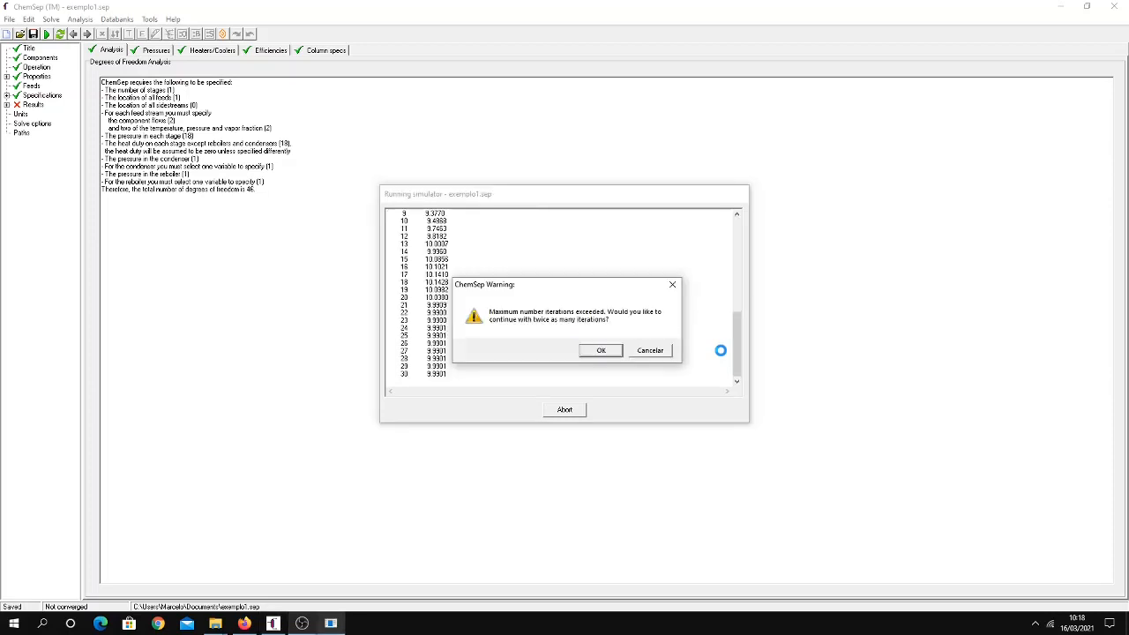
- Continue the solver run with twice as many iterations, decline further extensions and close the run report
left_click(606, 353)
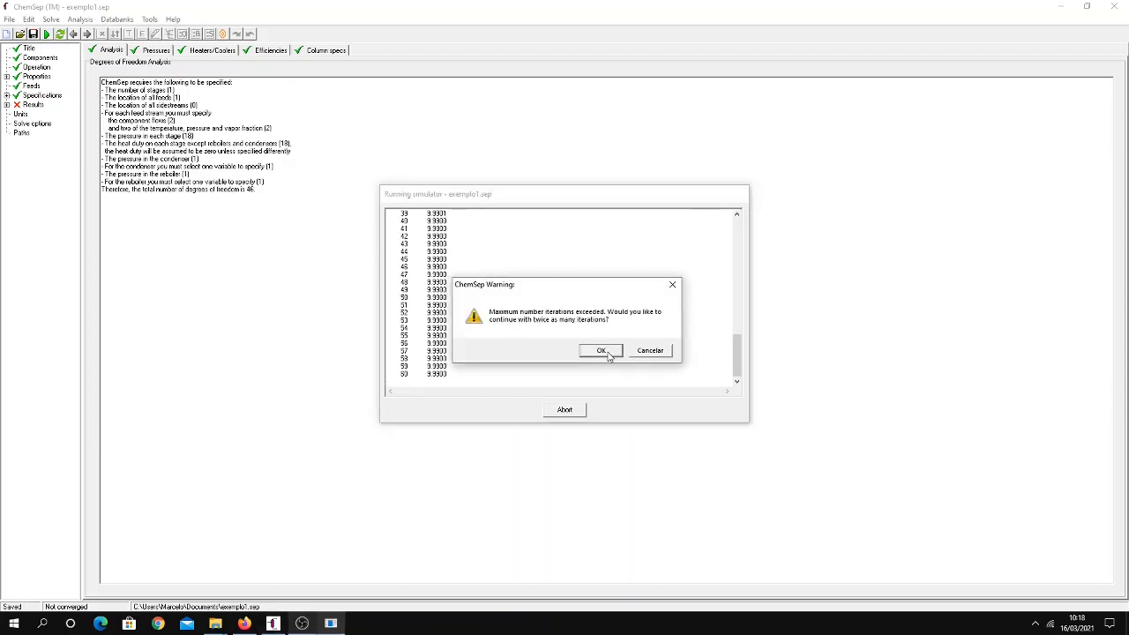
left_click(649, 351)
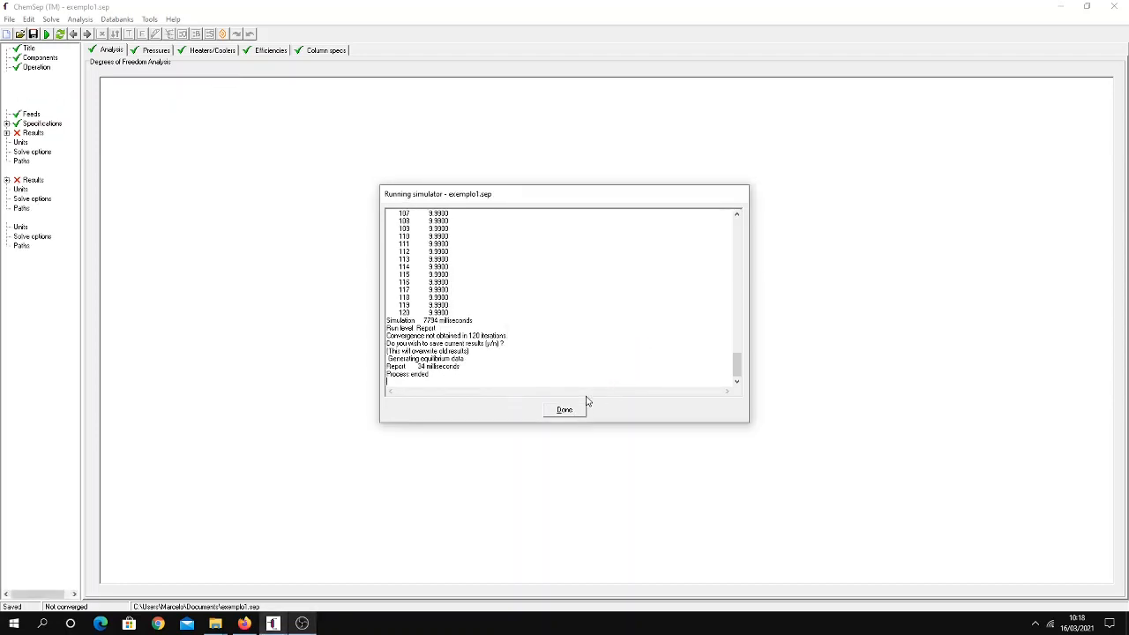
left_click(578, 411)
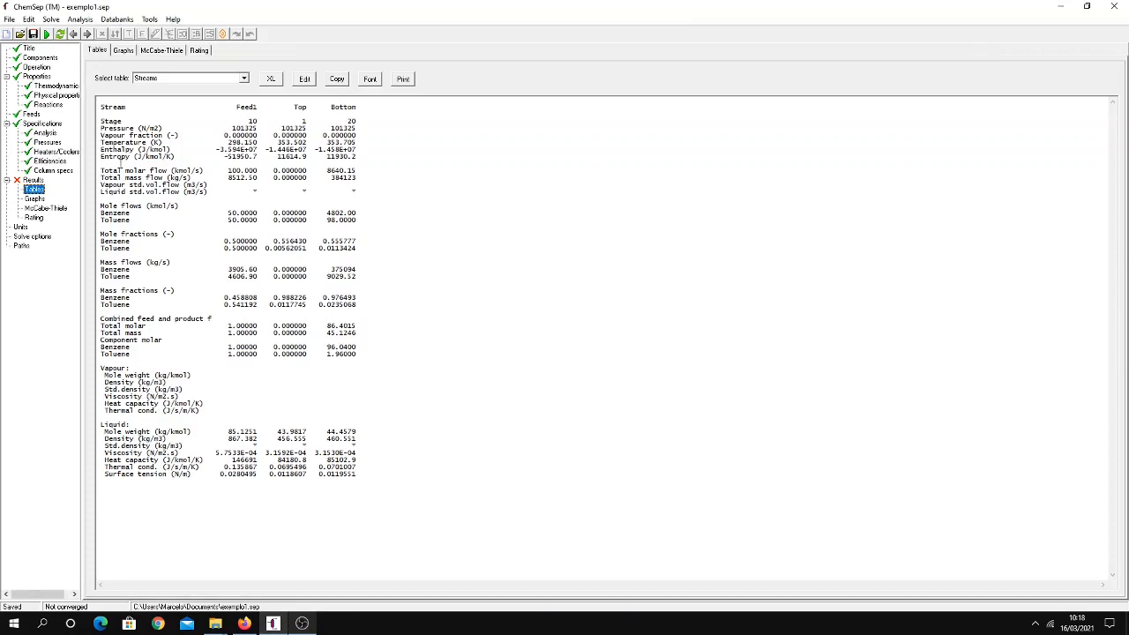
- Try to set the column's number of stages to 30 and solve the simulation again
left_click(41, 68)
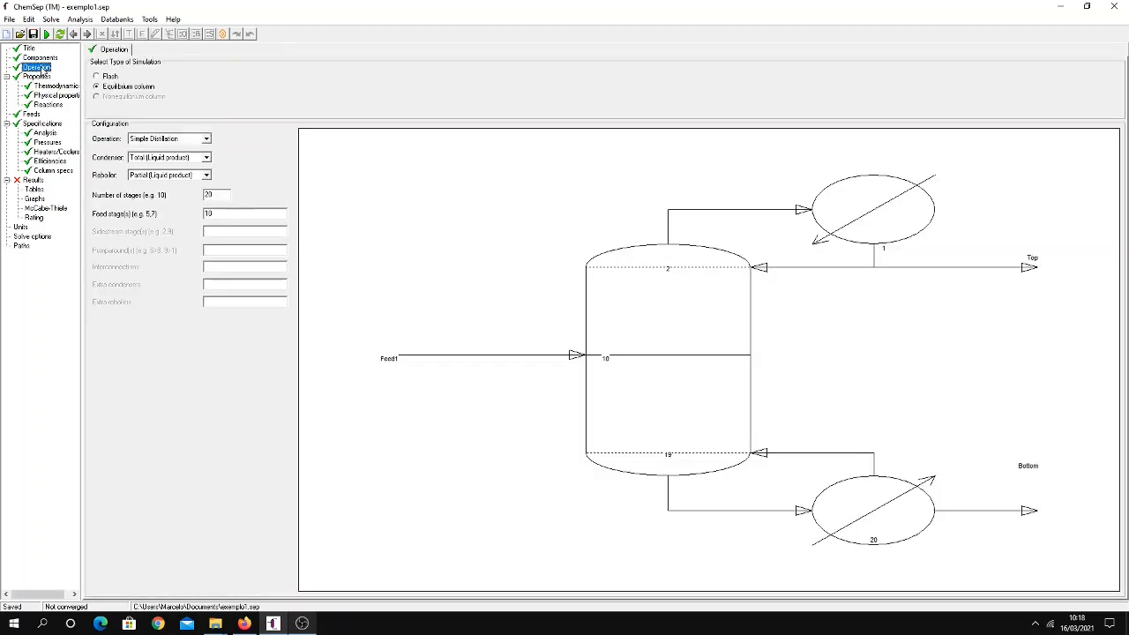
left_click_drag(216, 194, 199, 202)
type("30")
left_click(47, 33)
left_click(550, 343)
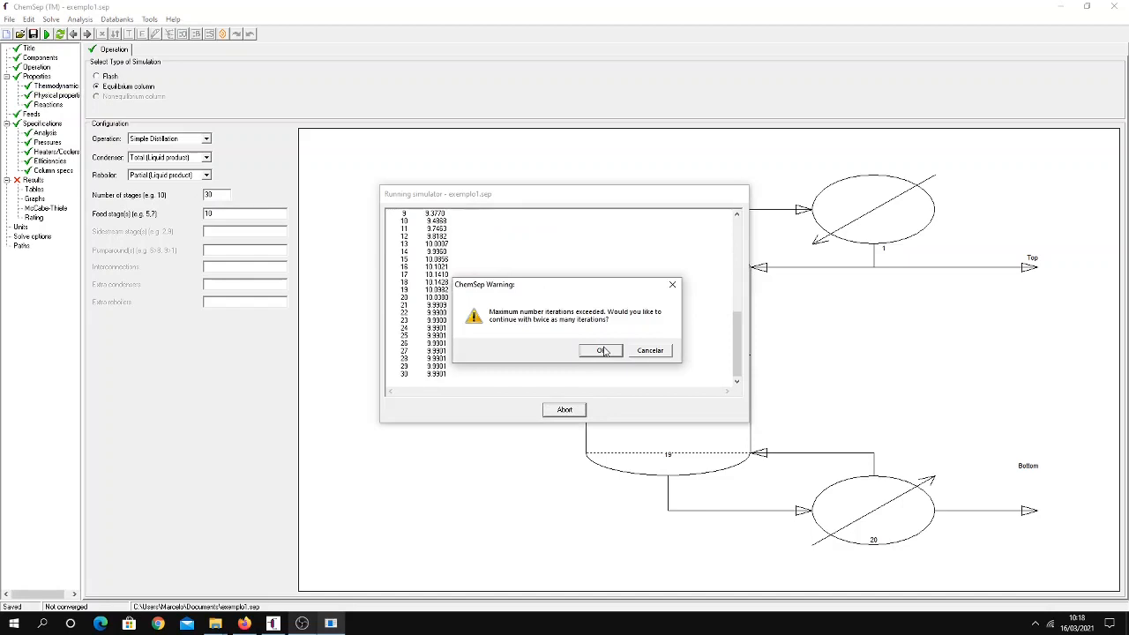
- Repeatedly double the iteration limit of the second solver run, then stop it and close its report
left_click(604, 351)
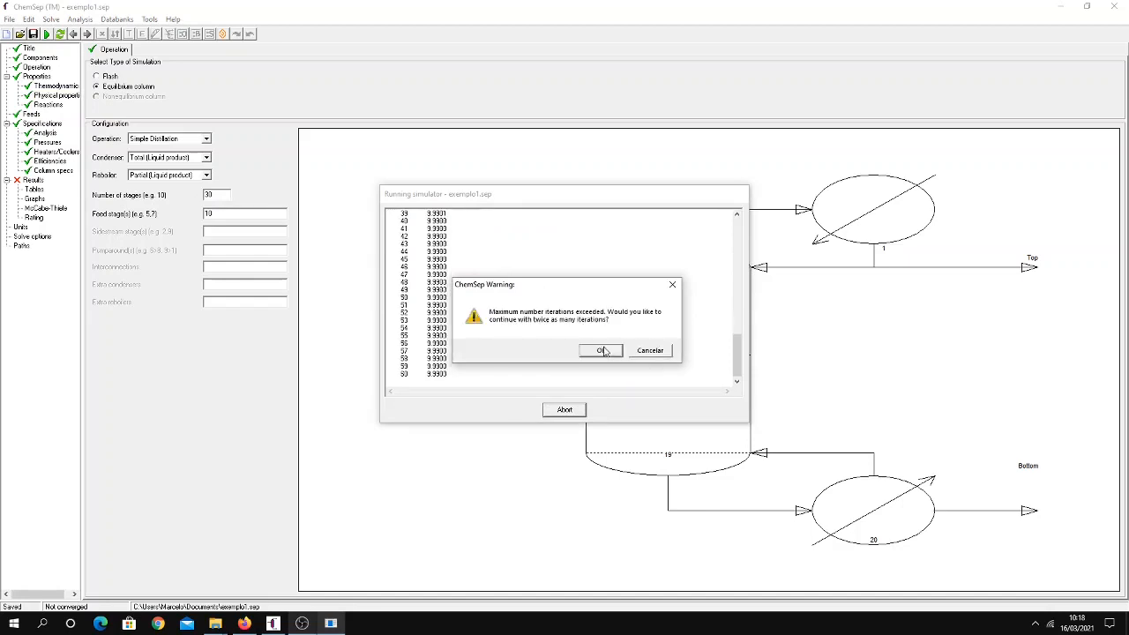
left_click(604, 351)
left_click(601, 351)
left_click(601, 351)
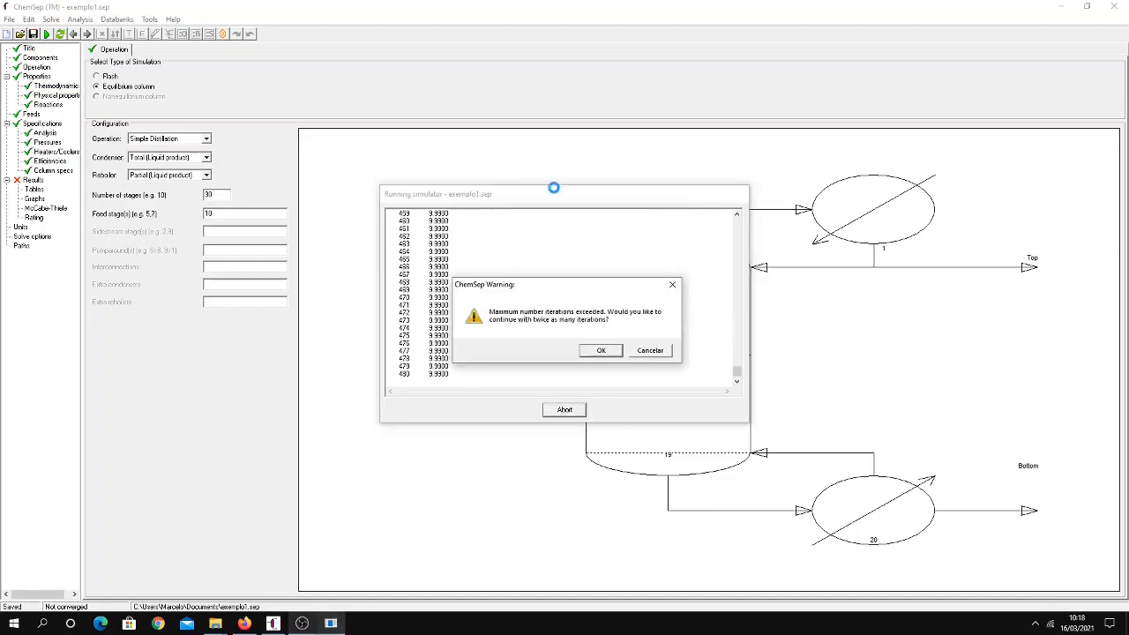
left_click(670, 286)
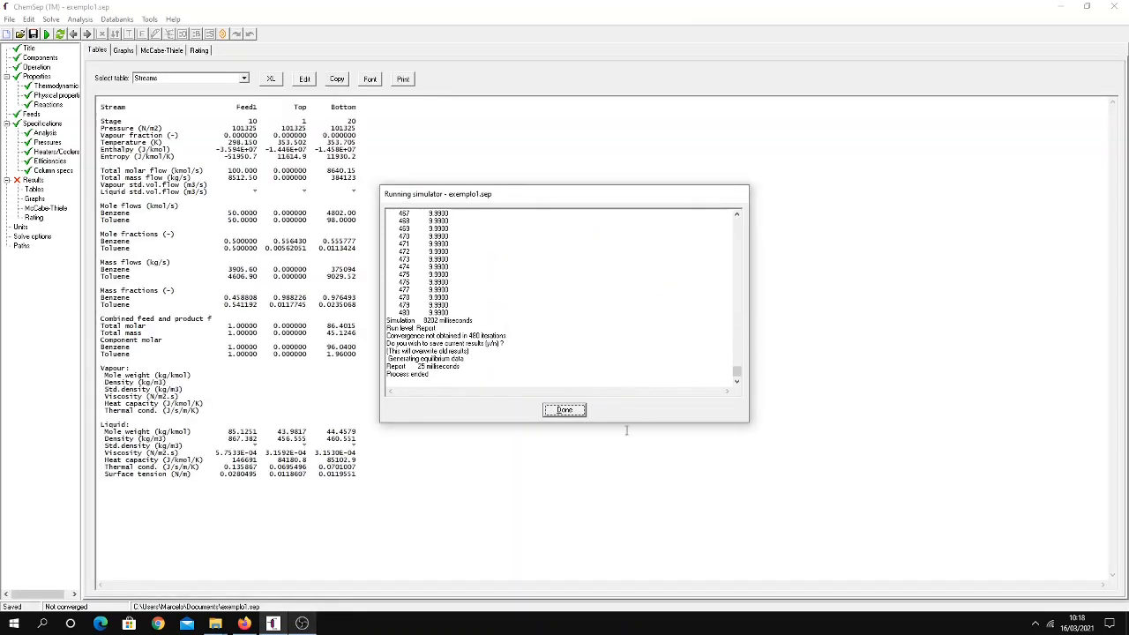
left_click(573, 410)
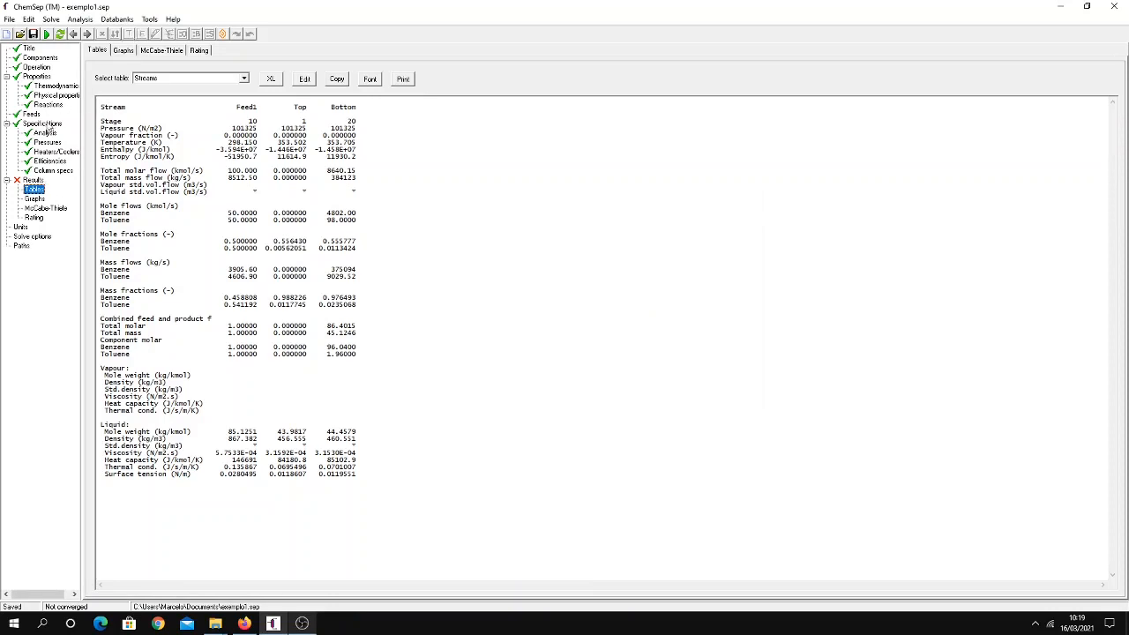
- Change the component of the bottom product's mole fraction specification to Toluene
left_click(49, 125)
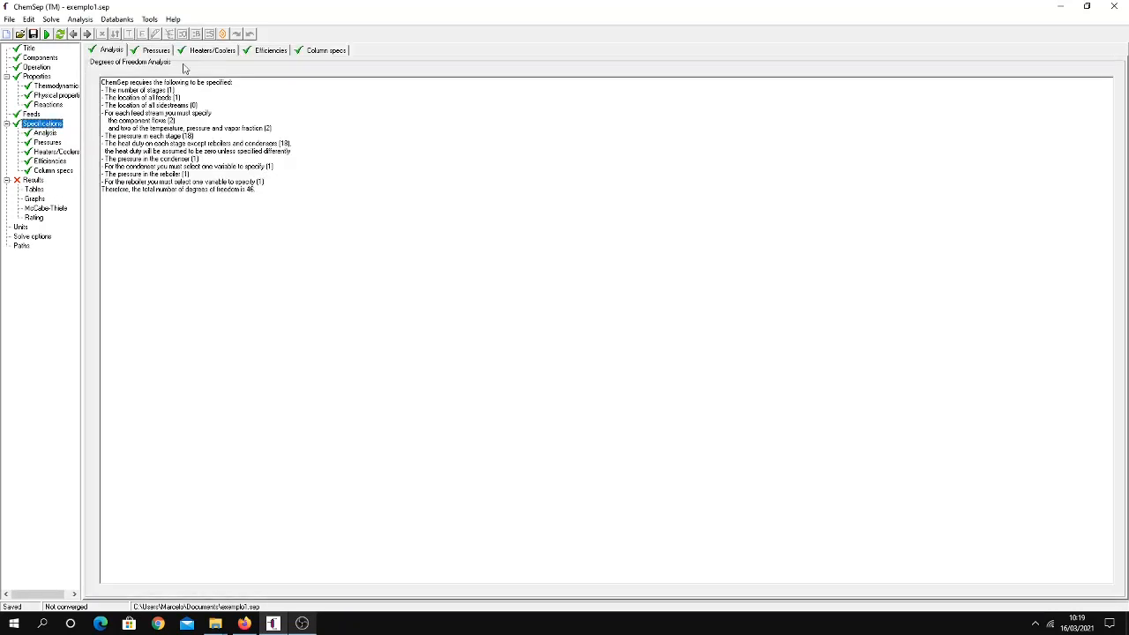
left_click(311, 51)
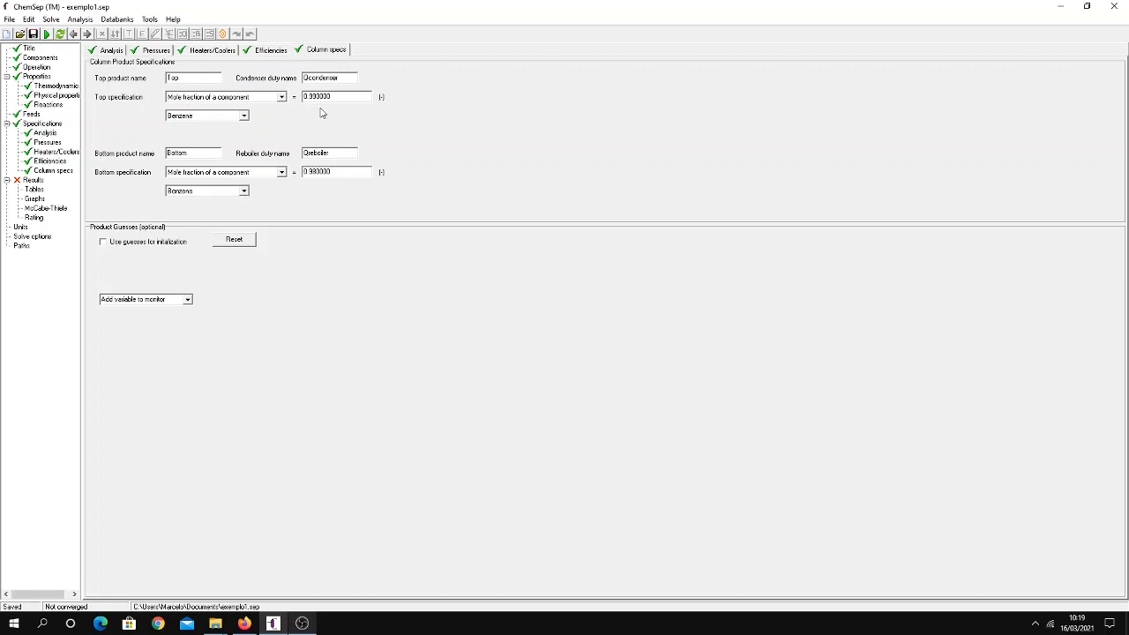
left_click(246, 193)
left_click(223, 203)
- Check the input, solve the simulation with the corrected bottom specification and show the Streams results table
left_click(47, 36)
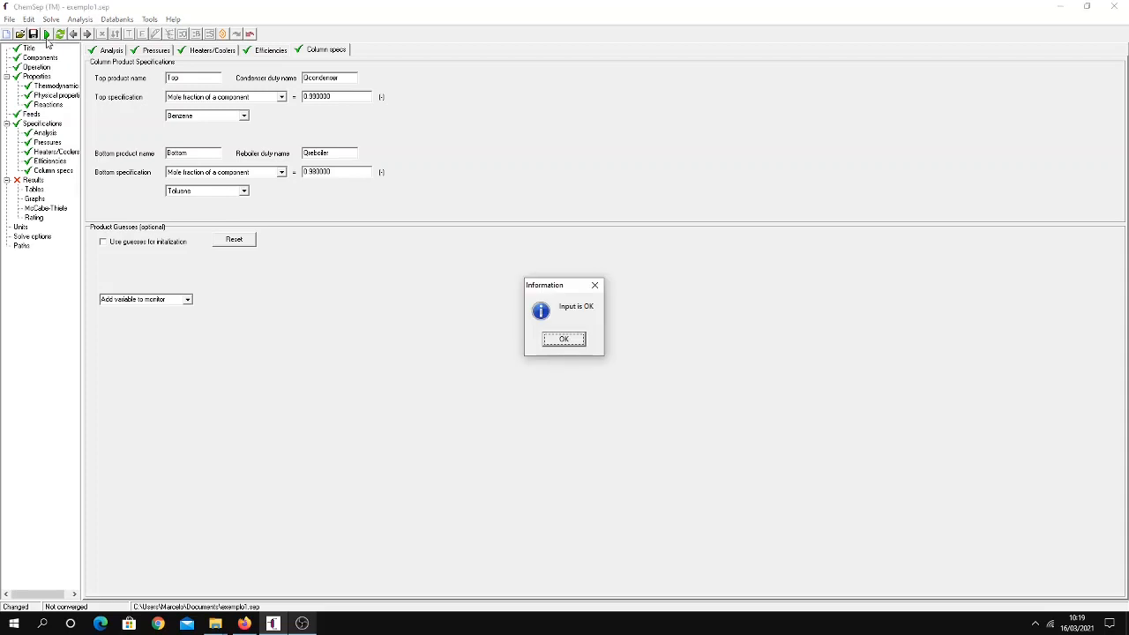
left_click(587, 342)
left_click(516, 340)
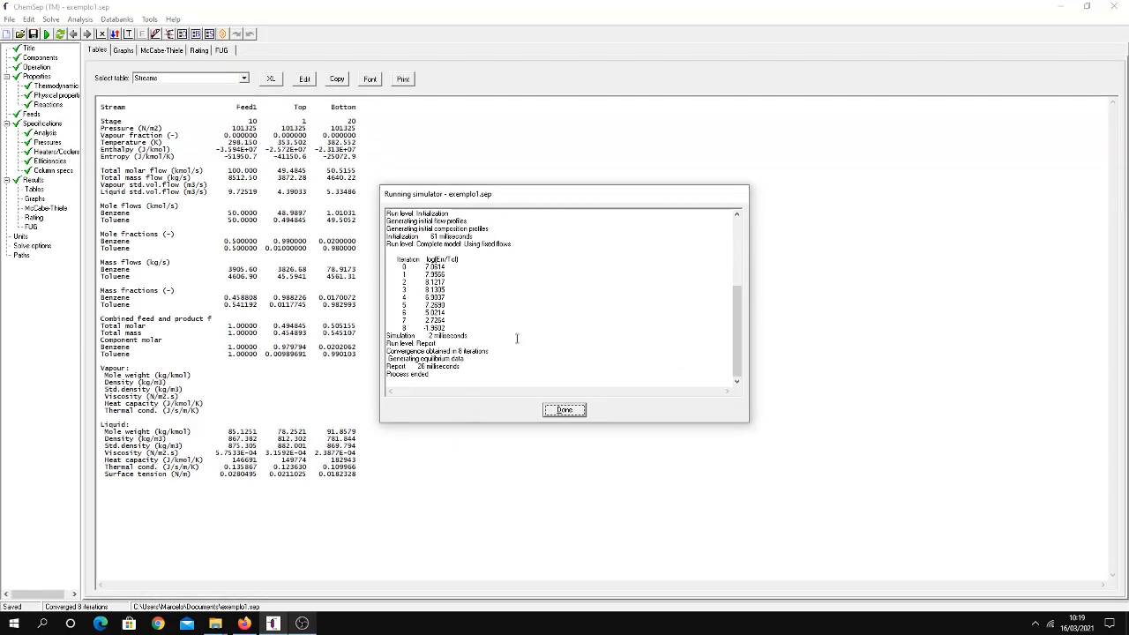
left_click(572, 411)
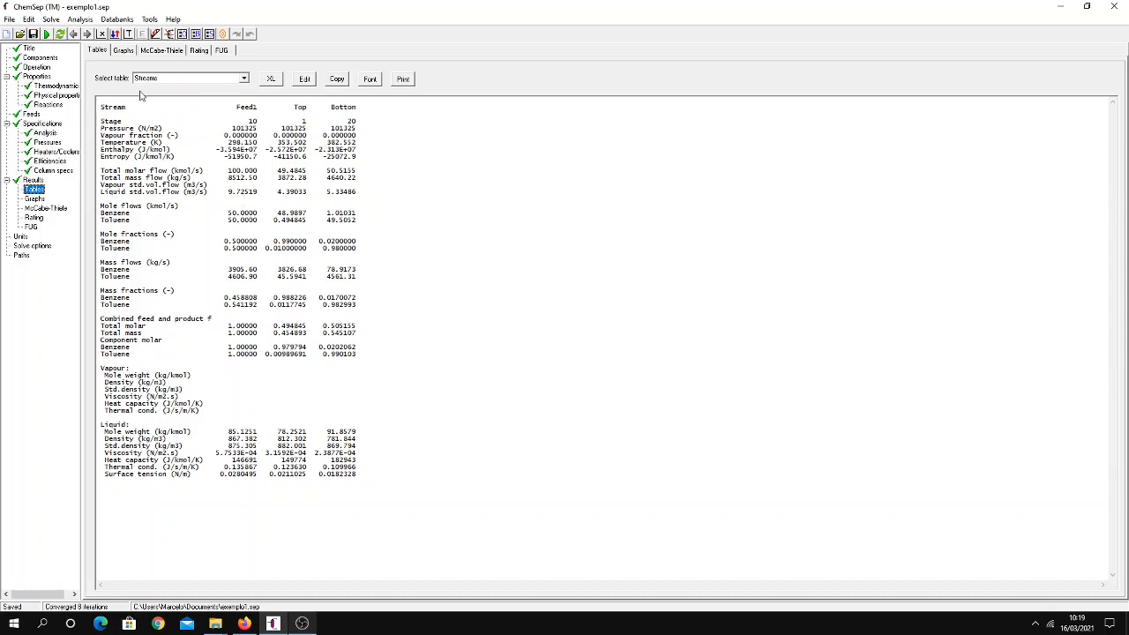
- Show the Mass and Energy Balances table and examine the reboiler's energy value and the overall mass balance
left_click(244, 79)
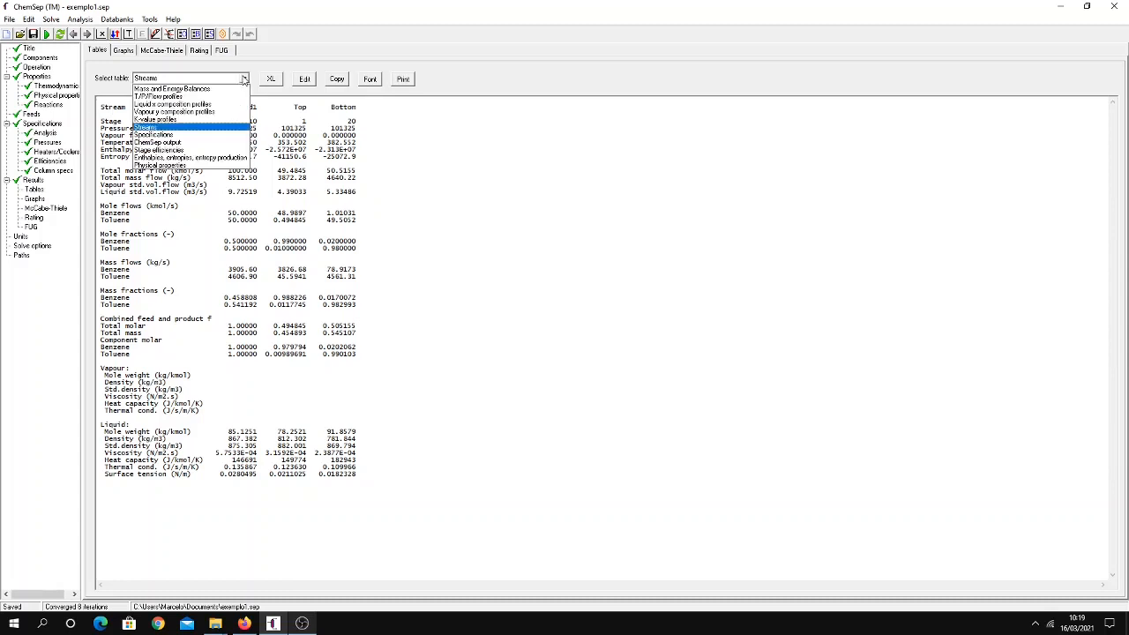
left_click(233, 89)
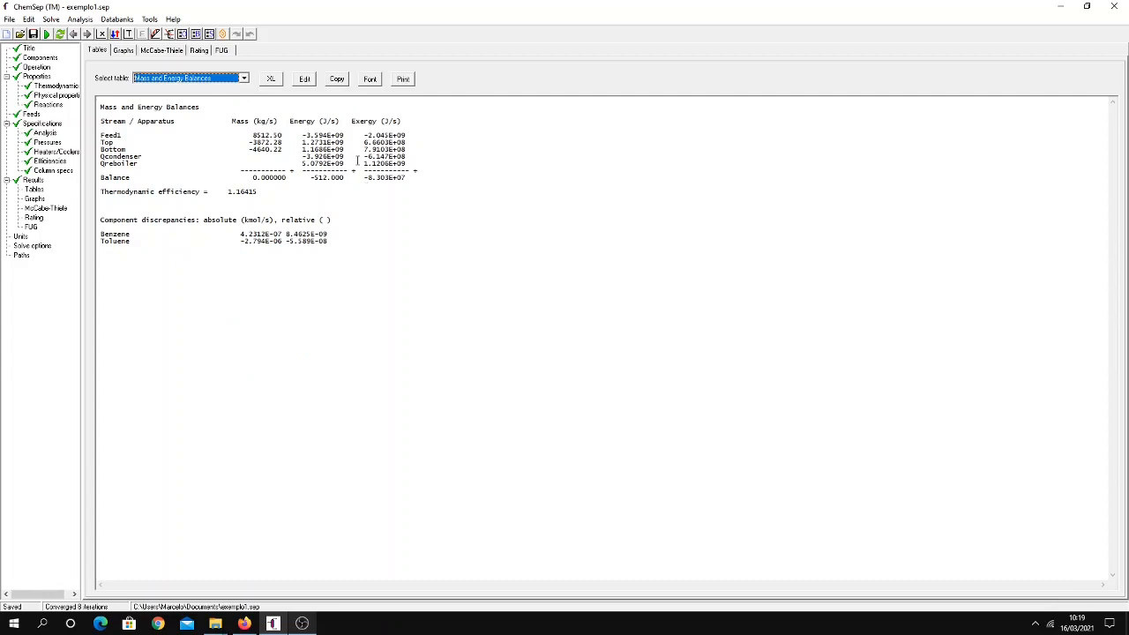
left_click_drag(350, 157, 298, 163)
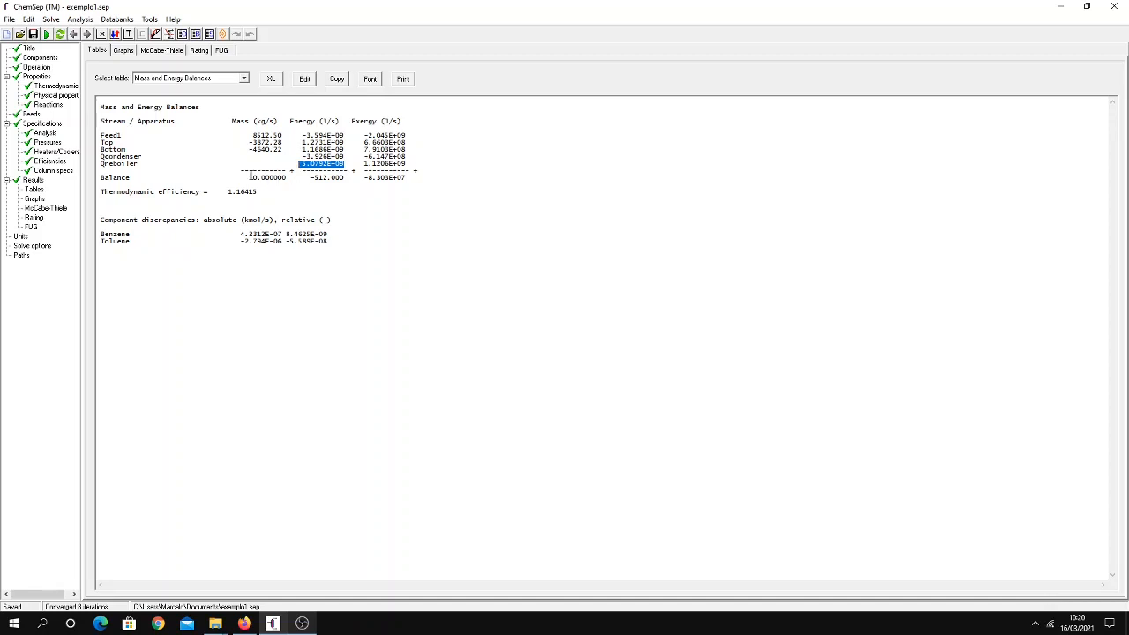
left_click_drag(249, 176, 285, 176)
- Examine the liquid mole fraction profile against the column's stage configuration, and view the McCabe-Thiele diagram
left_click(124, 50)
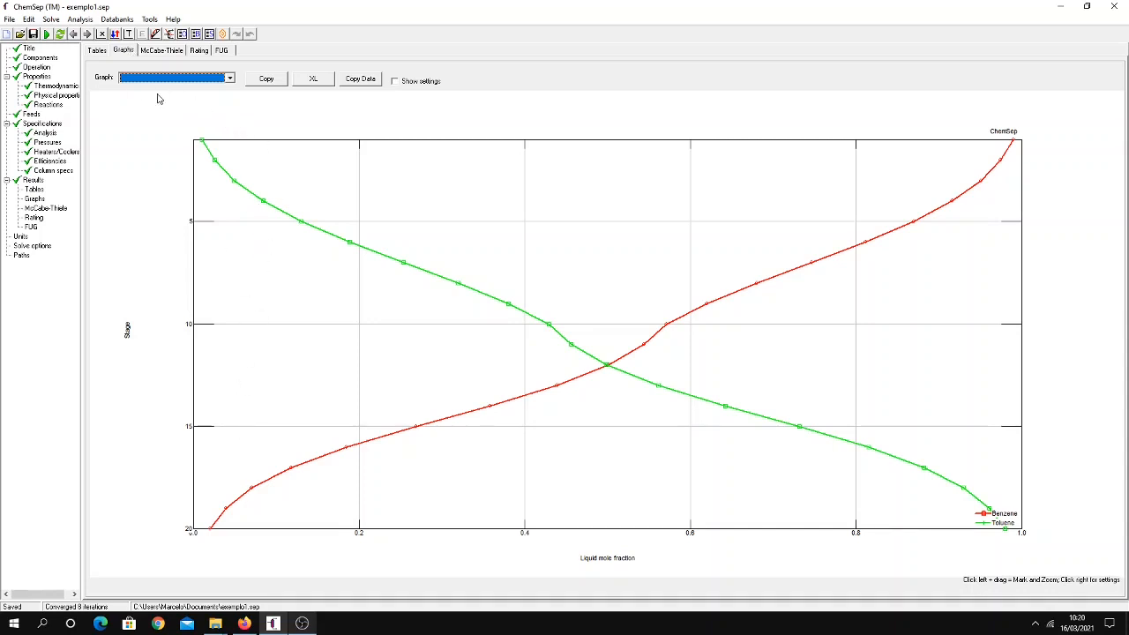
left_click(39, 68)
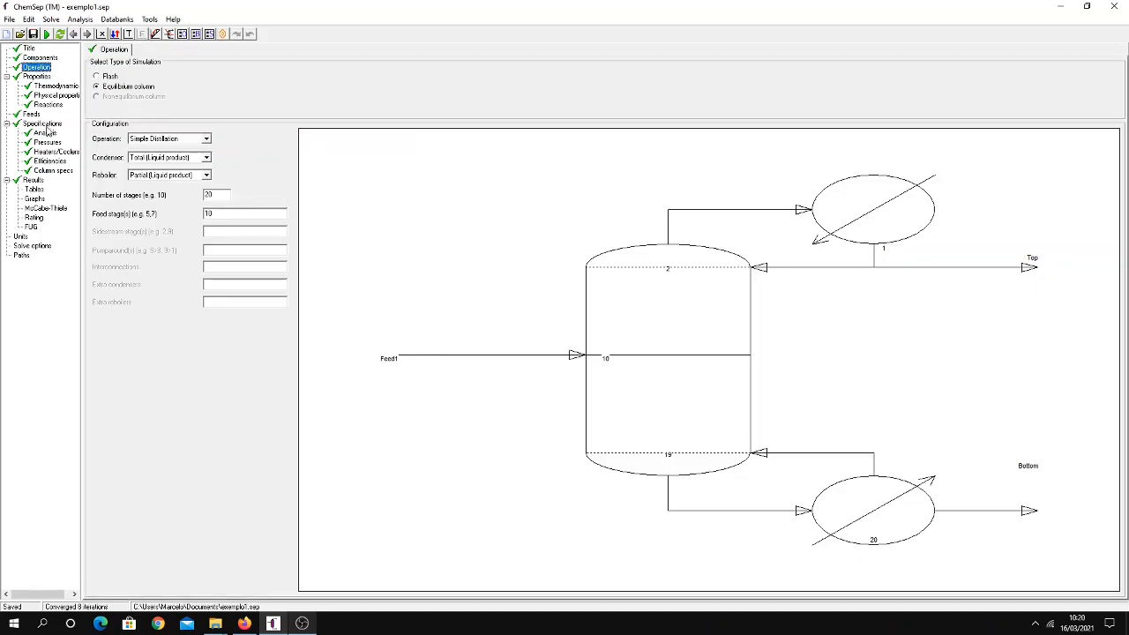
left_click(35, 180)
left_click(124, 51)
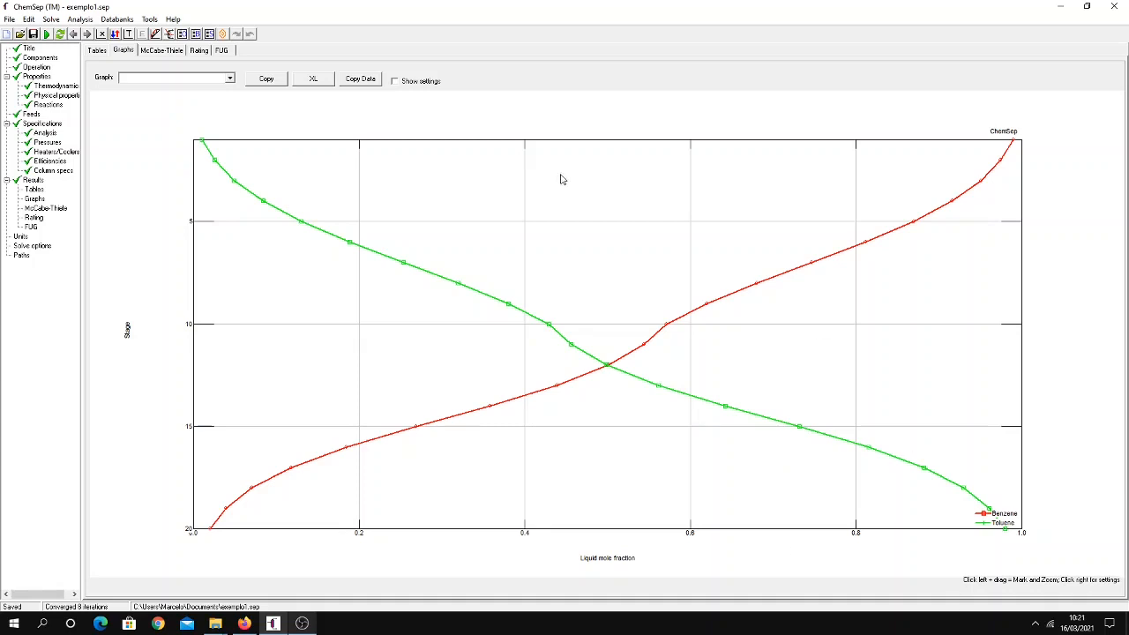
left_click(165, 51)
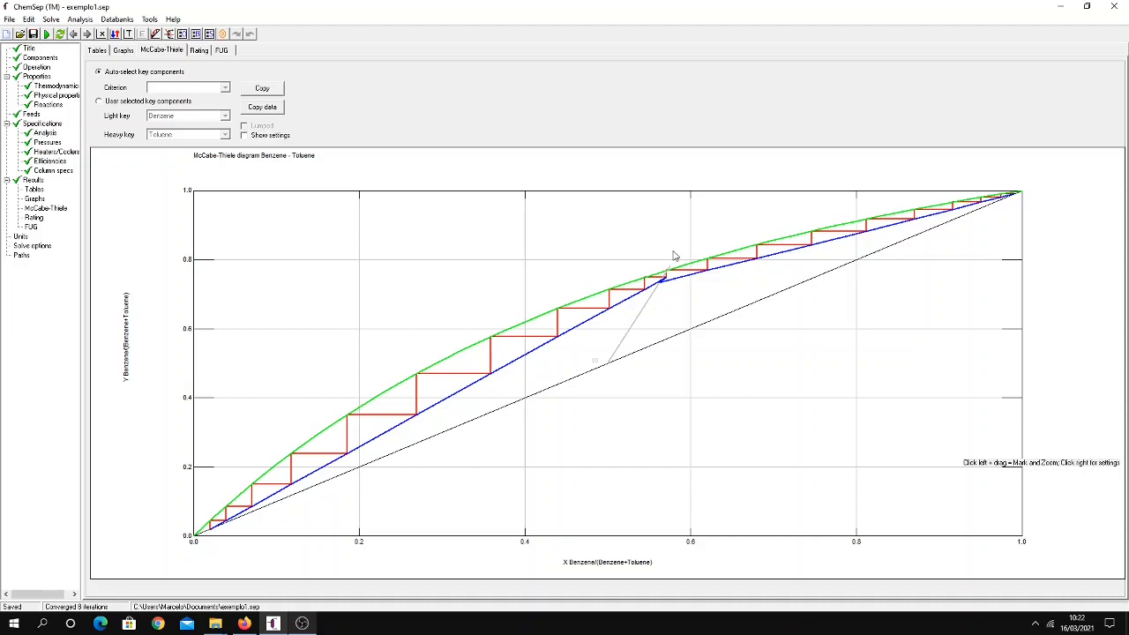
- Review the Fenske-Underwood-Gilliland analysis and highlight the reboiler's energy value in the Mass and Energy Balances table
left_click(222, 50)
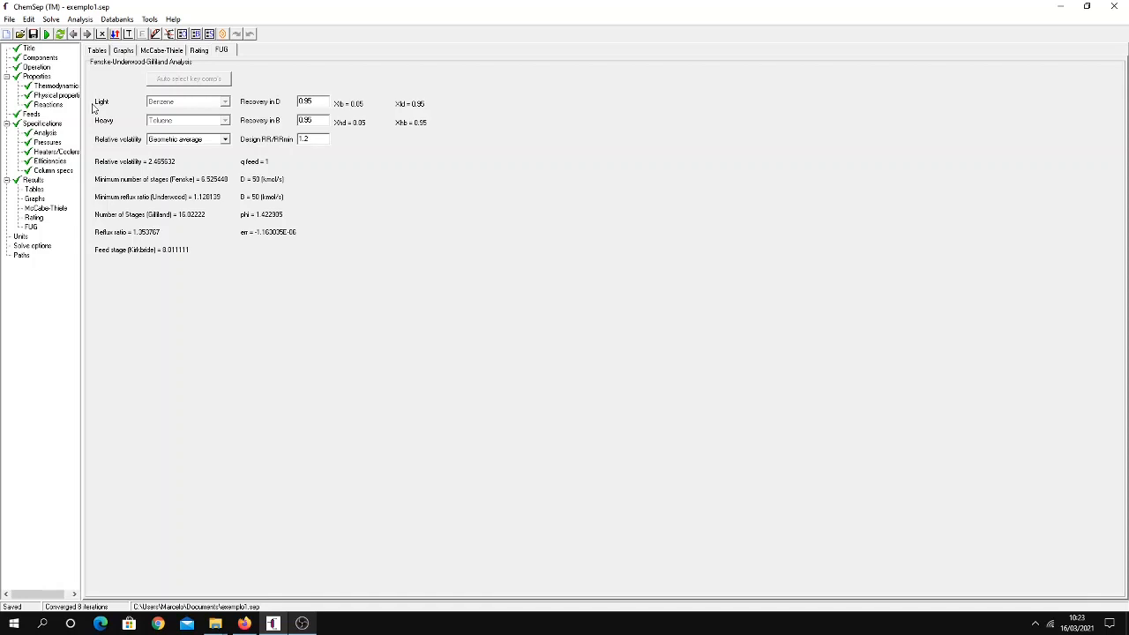
left_click(99, 51)
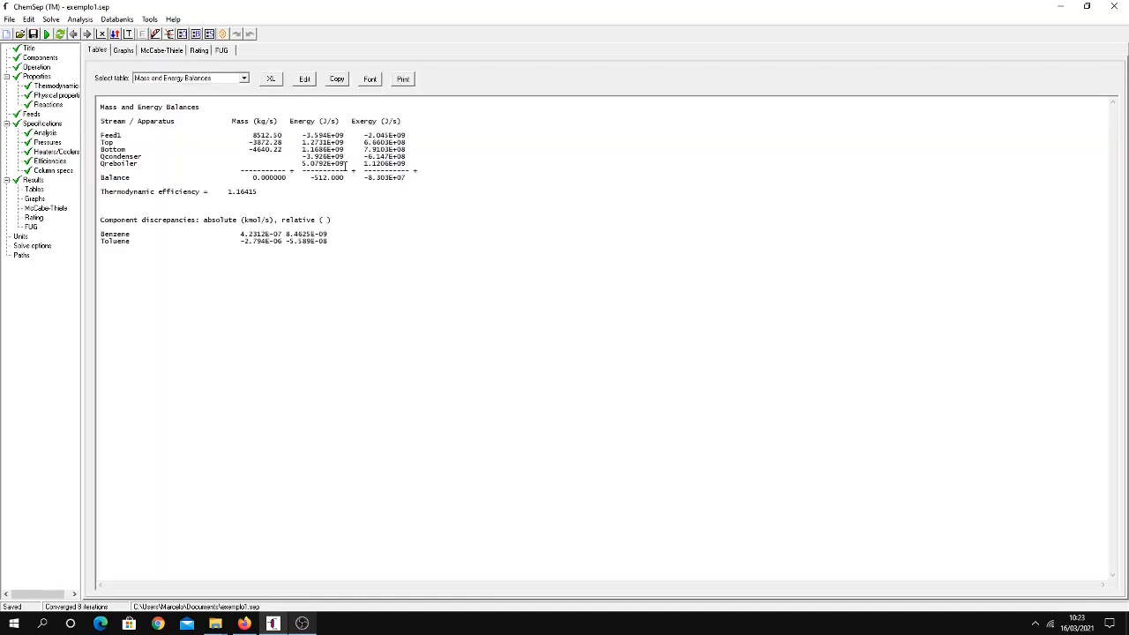
left_click_drag(346, 164, 302, 166)
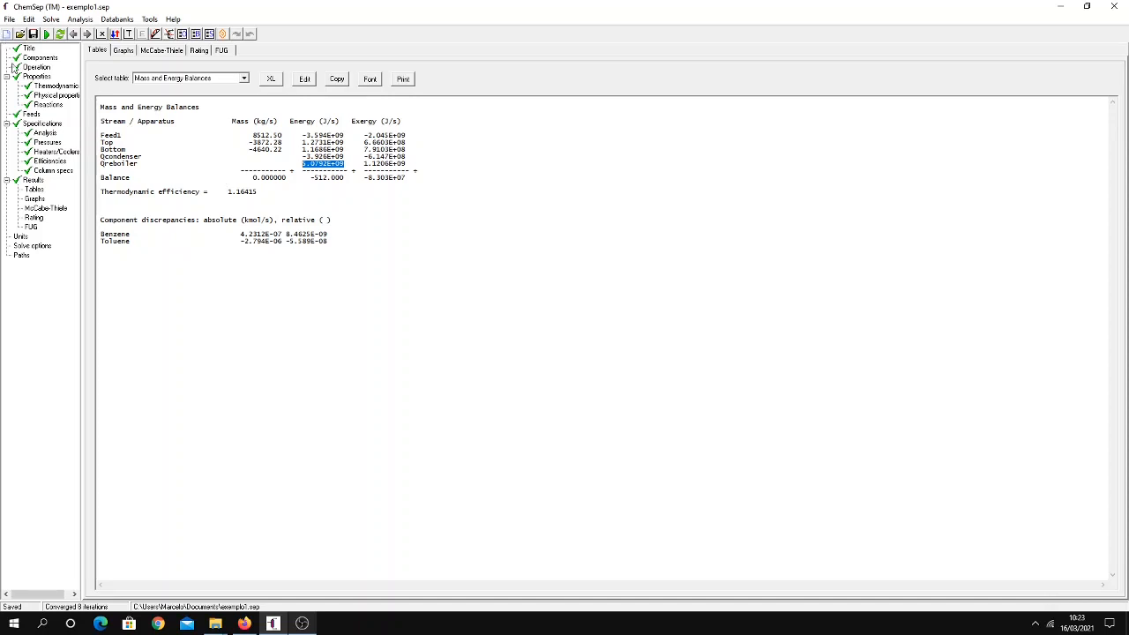
- Reduce the column's number of stages to 12, with the feed on stage 6
left_click(38, 67)
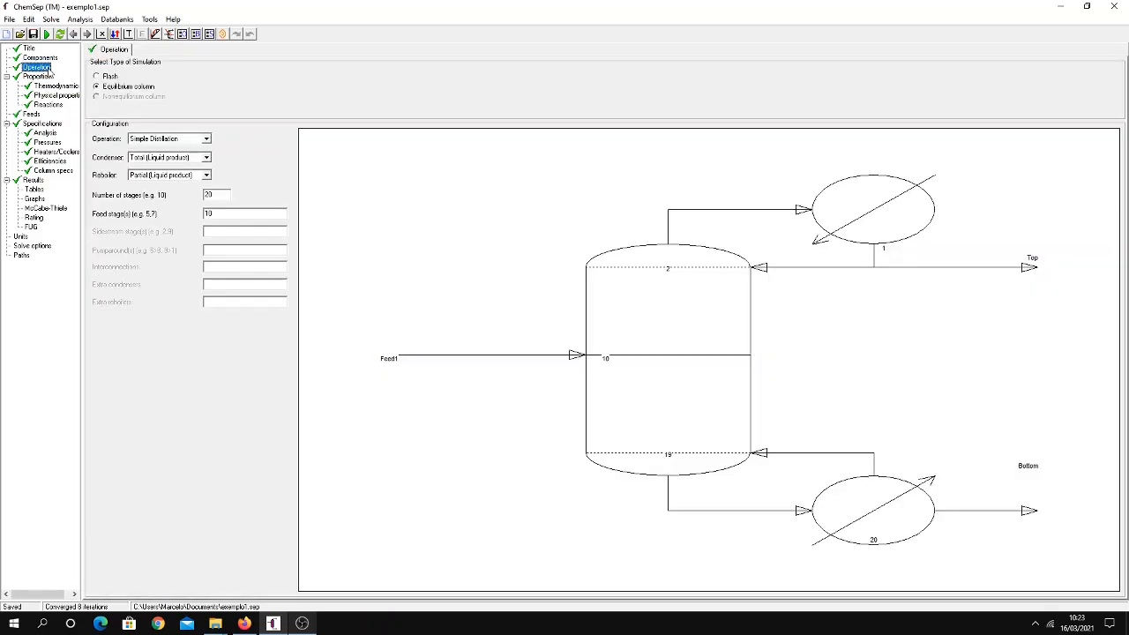
double_click(206, 195)
type("12")
key("Tab")
left_click(522, 346)
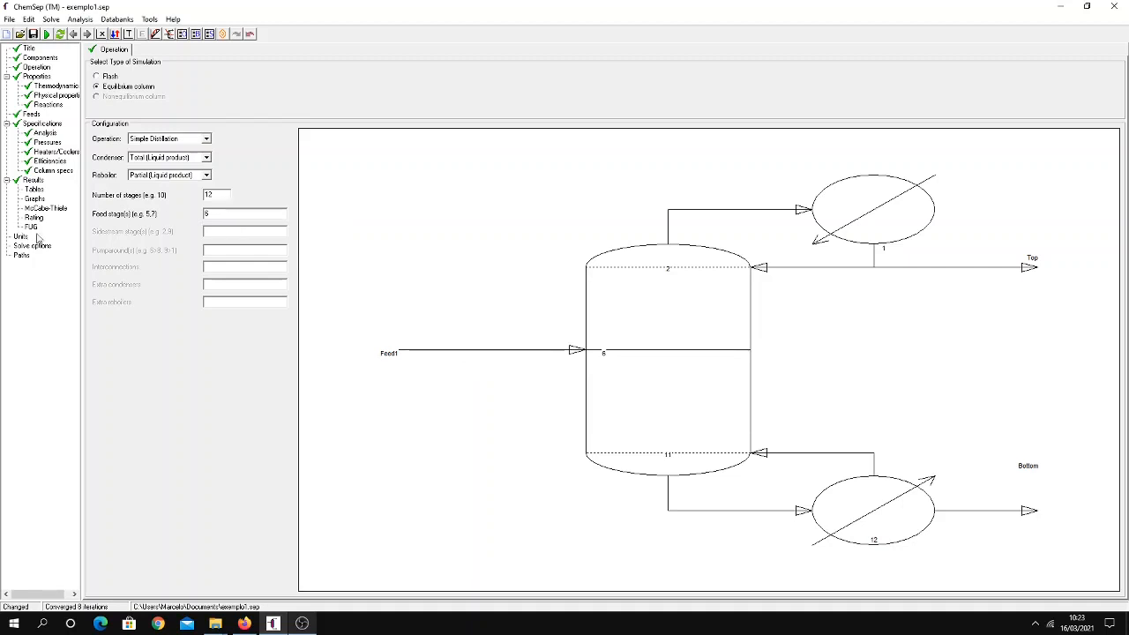
- Check the input and solve the 12-stage column, overwriting exemplo1.sep and closing the solver report
left_click(48, 34)
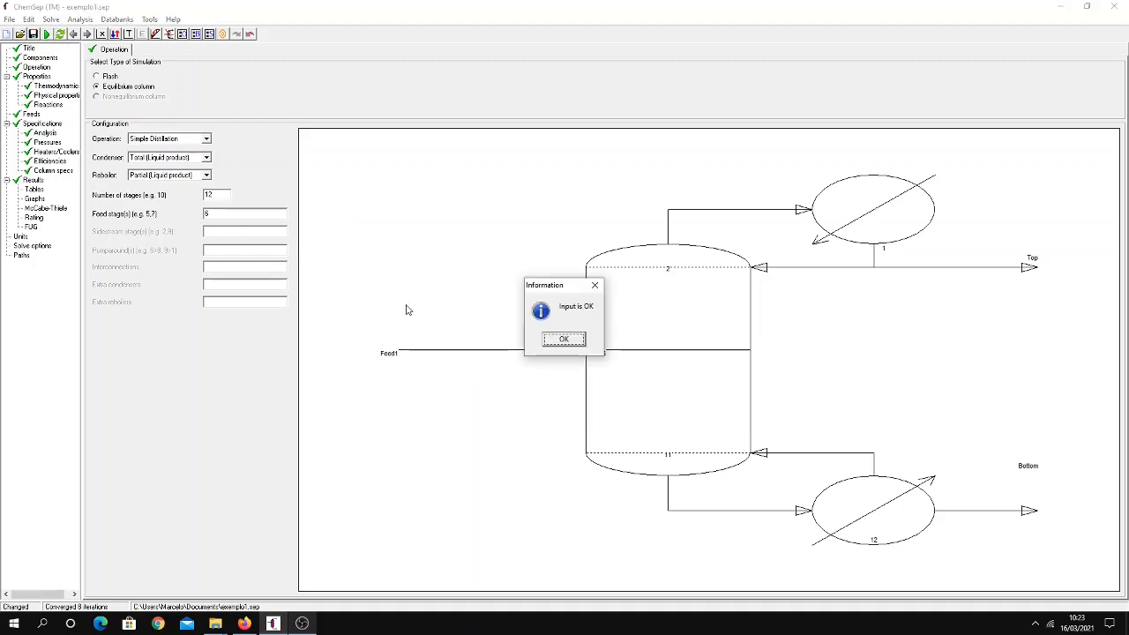
left_click(583, 336)
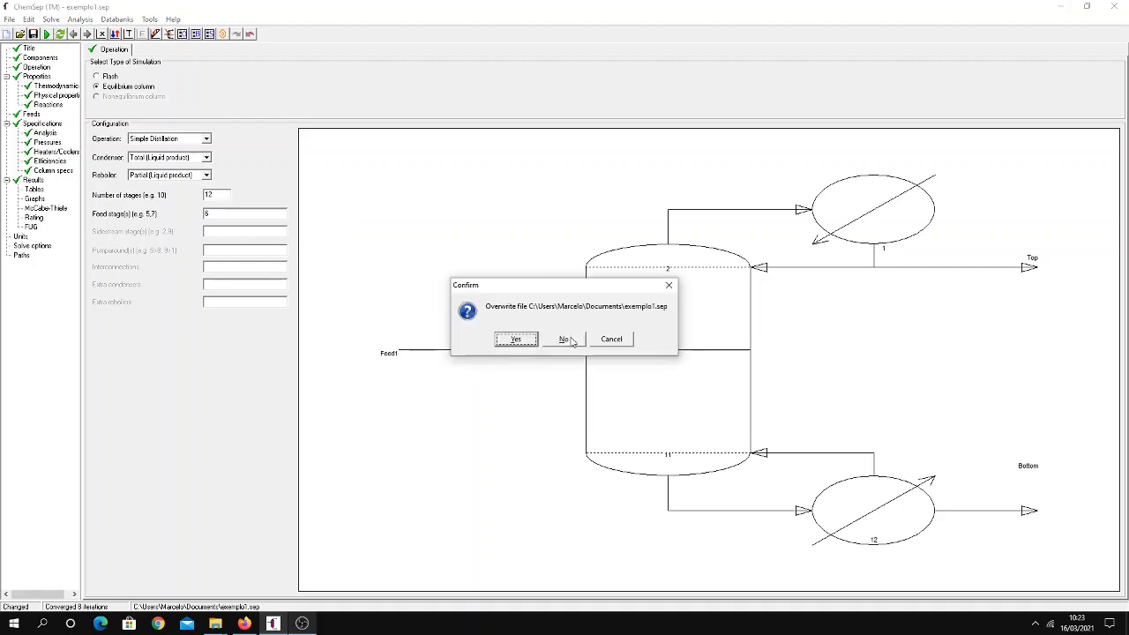
left_click(499, 341)
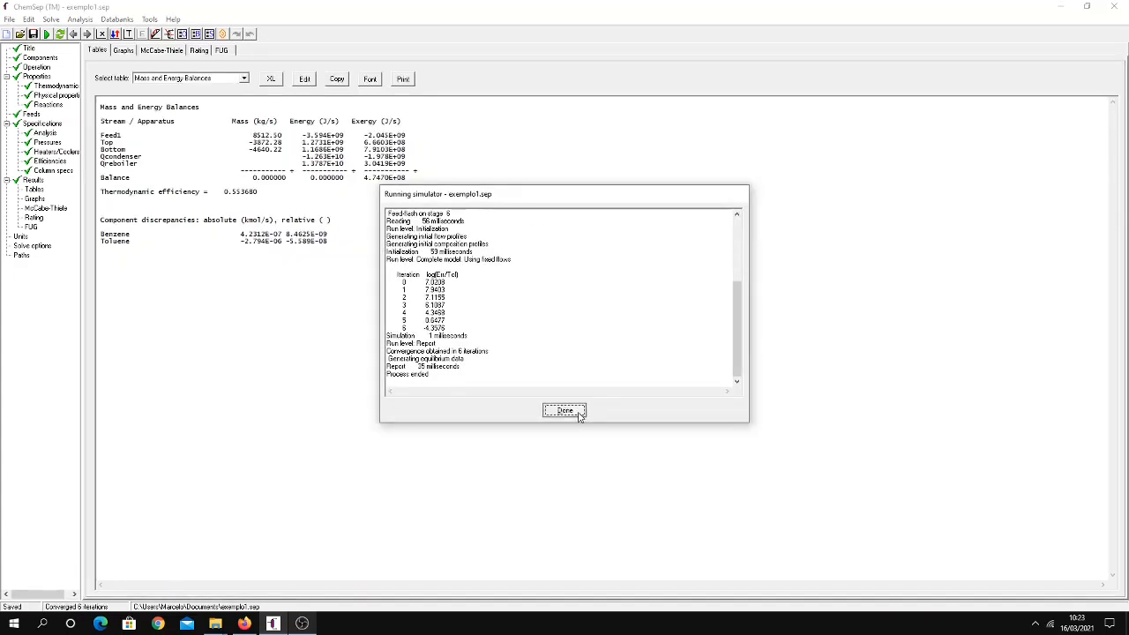
left_click(577, 411)
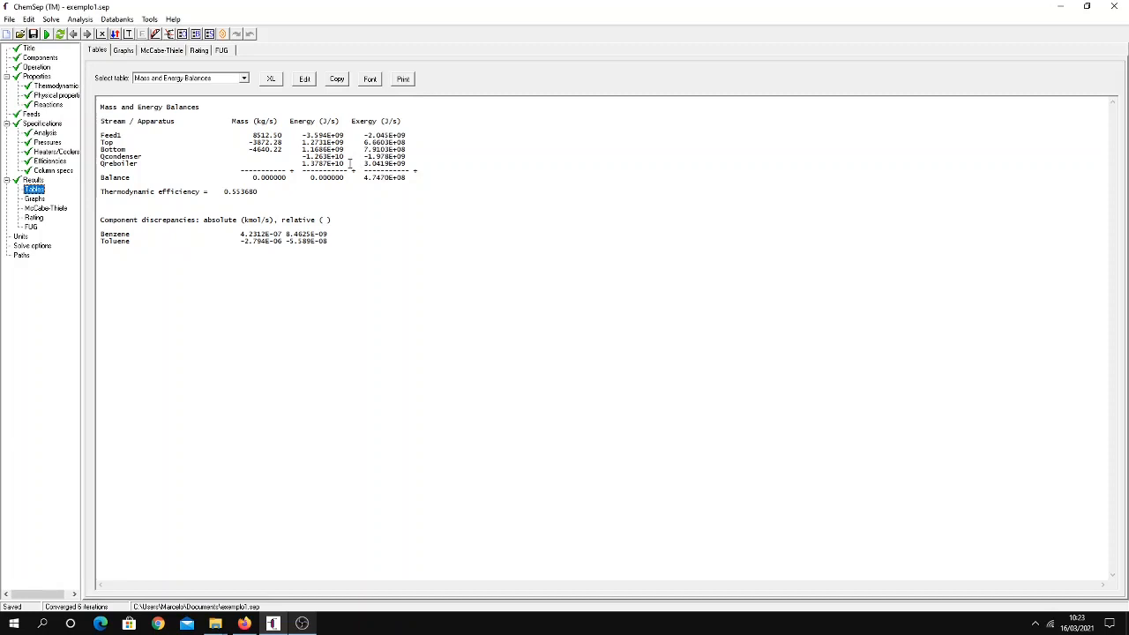
- Highlight the reboiler's energy value for the 12-stage column and review the Fenske-Underwood-Gilliland analysis again
left_click_drag(349, 163, 303, 164)
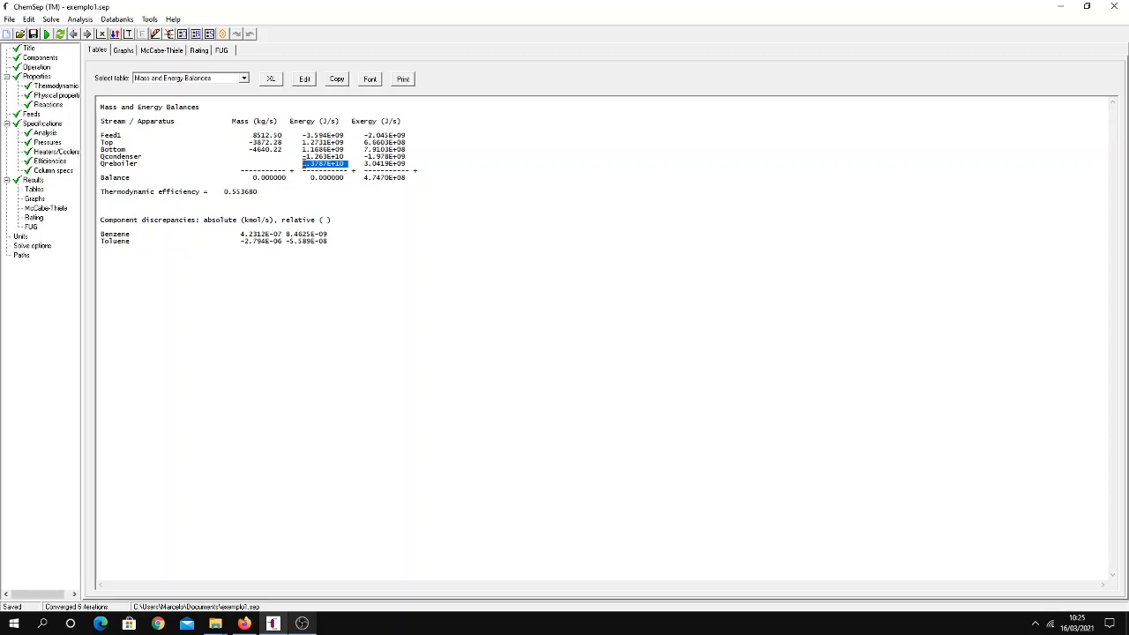
left_click(222, 50)
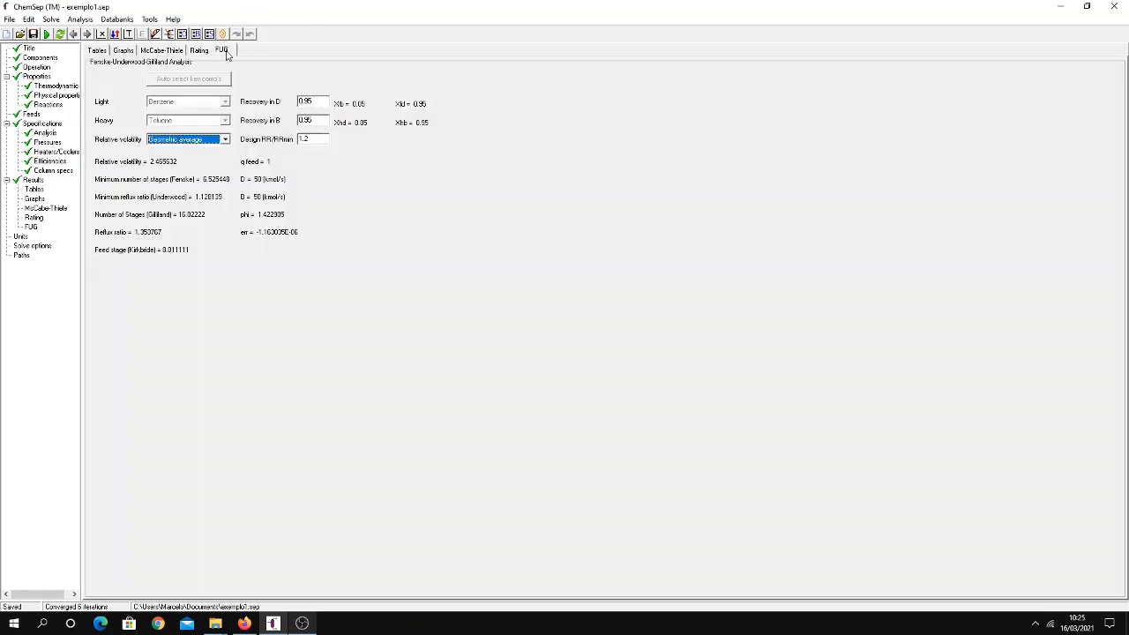